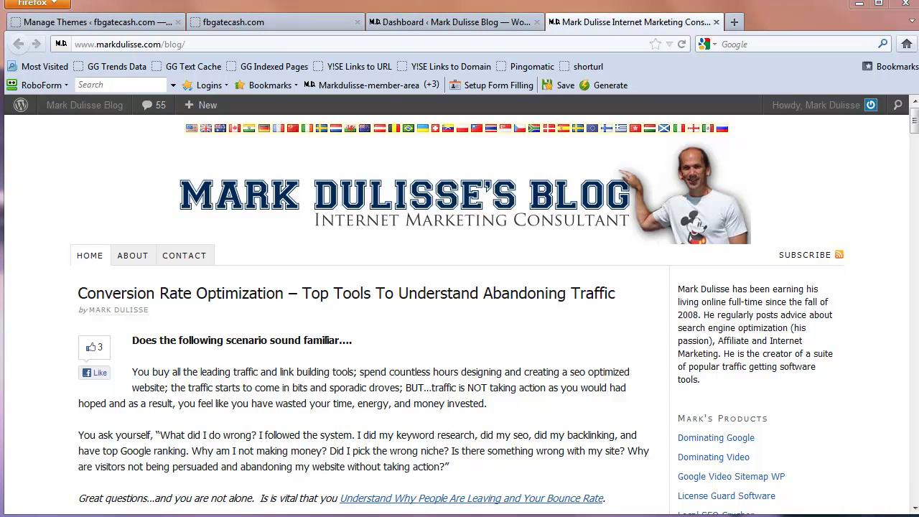
Examine the mobile site's home page and its address, fbgatecash.com/mobile/, and switch to the site's theme management page.
click(247, 23)
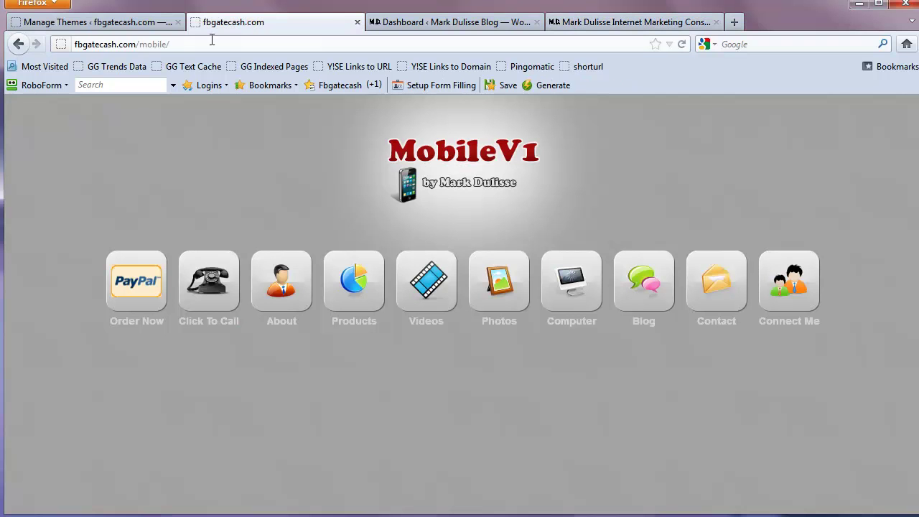
click(186, 45)
click(131, 47)
mouse_move(176, 45)
mouse_down()
mouse_move(144, 45)
mouse_move(180, 44)
mouse_up()
click(142, 46)
click(180, 44)
click(94, 22)
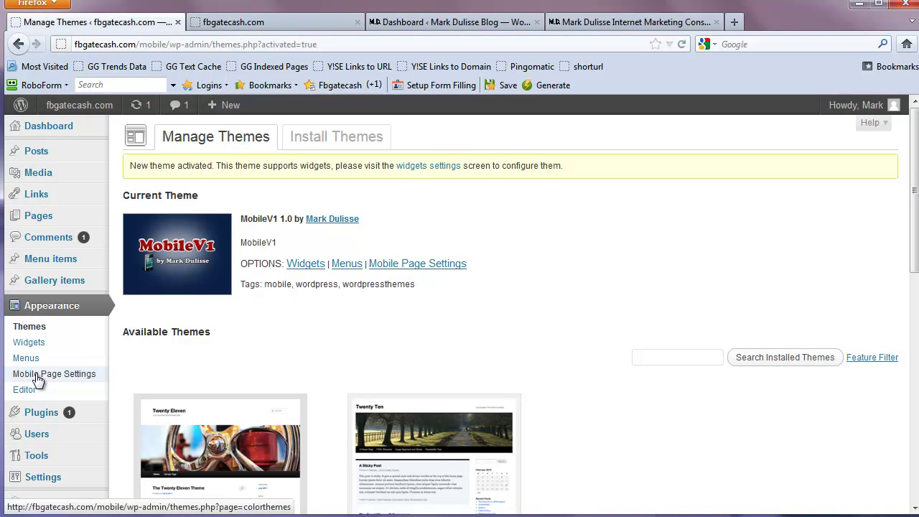
Open the Blog page from the mobile site's home page and browse its posts by the SEO category.
click(268, 17)
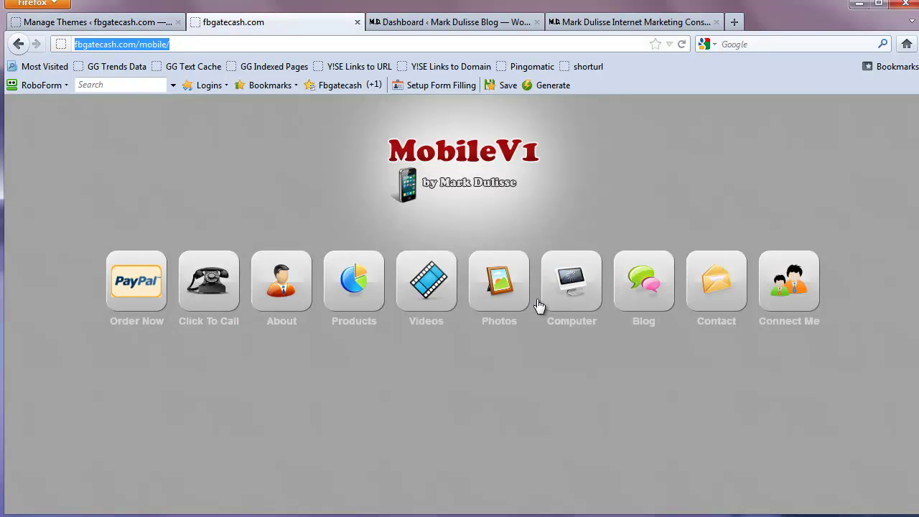
click(644, 288)
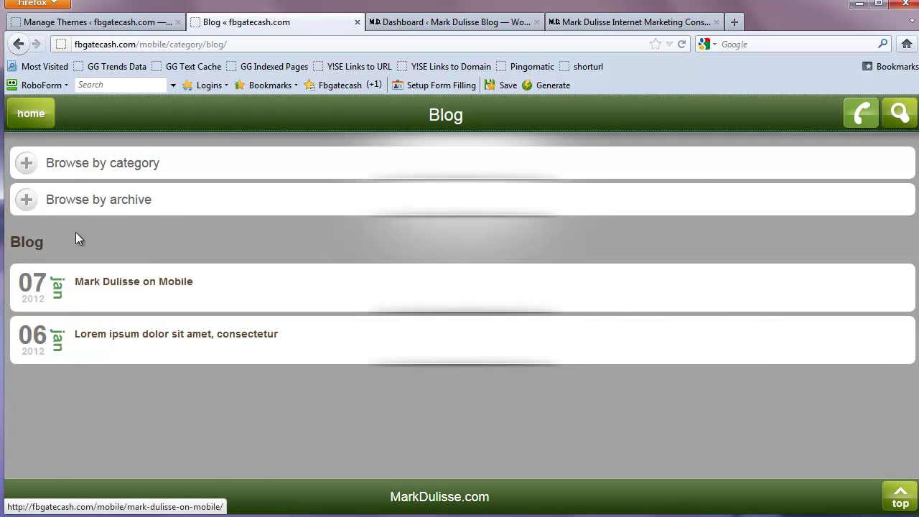
click(26, 164)
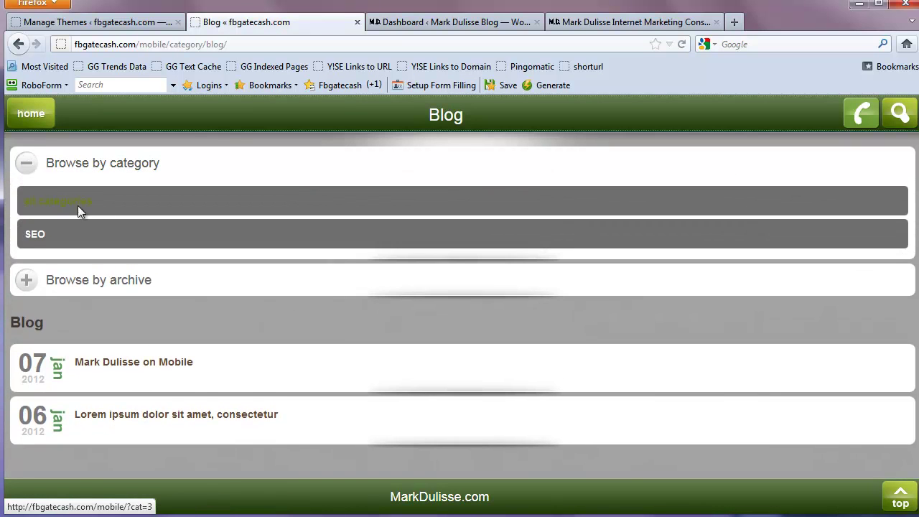
click(34, 239)
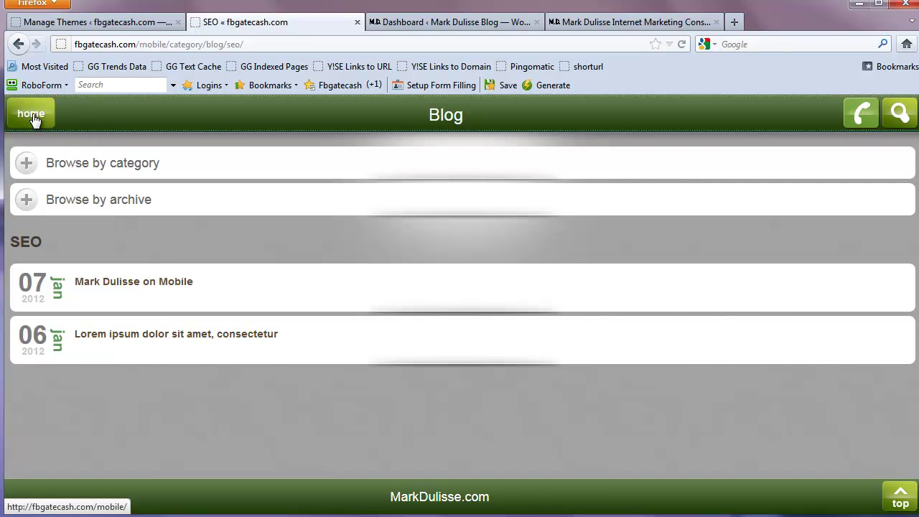
Switch to the main Internet marketing blog and check its web address.
click(632, 23)
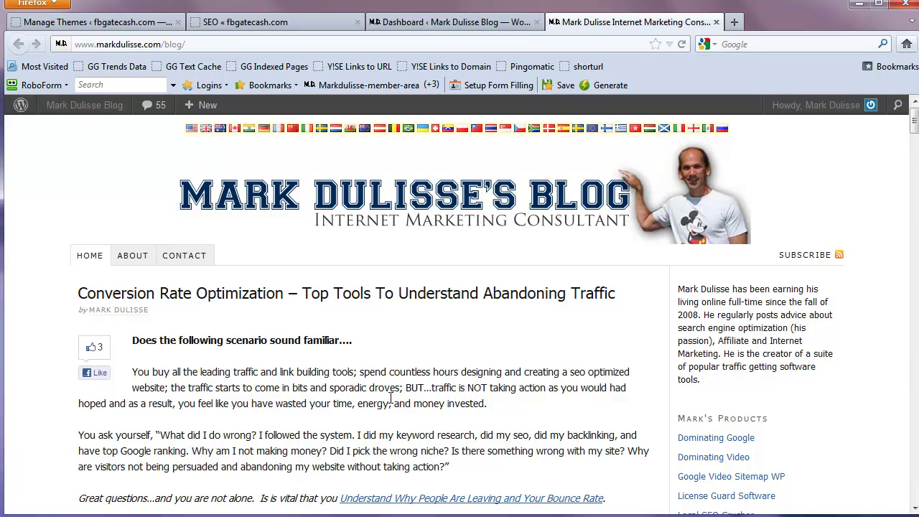
click(189, 43)
click(189, 44)
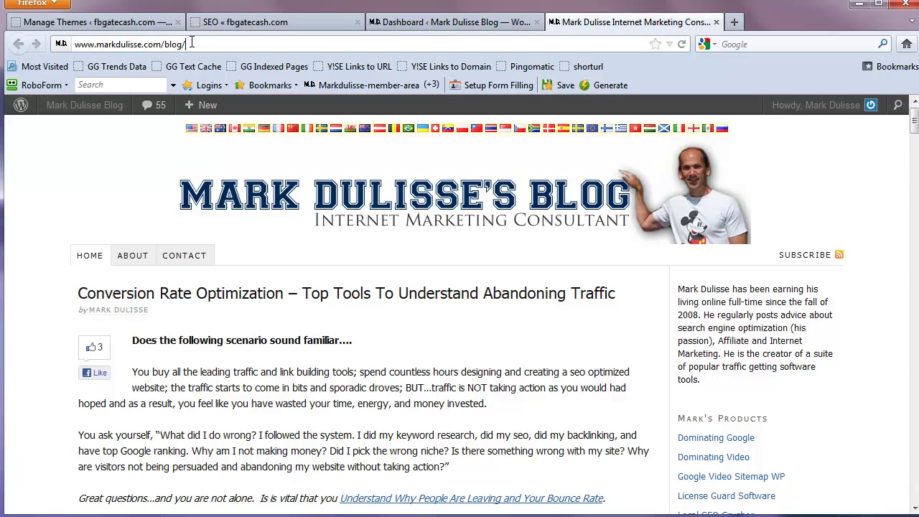
Open the permalink settings in the mobile site's WordPress admin.
click(91, 23)
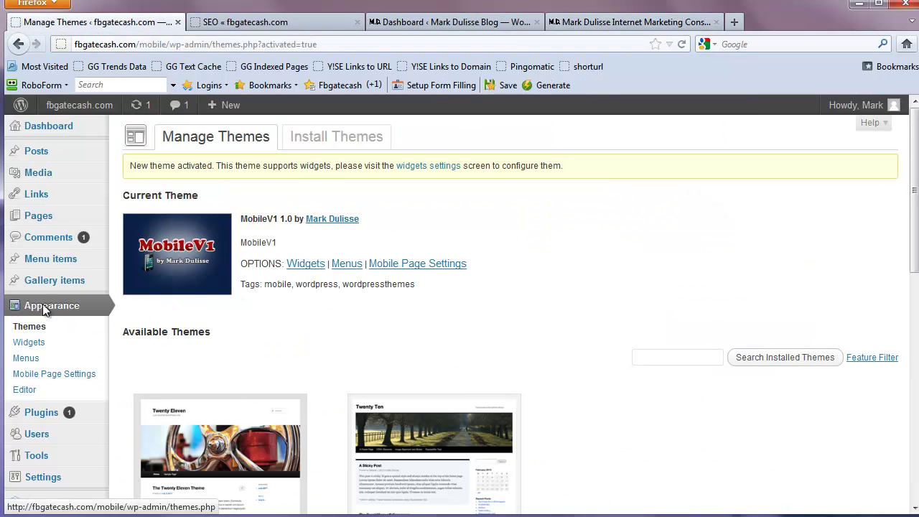
scroll(45, 297, down, 2)
scroll(44, 297, down, 2)
mouse_move(46, 319)
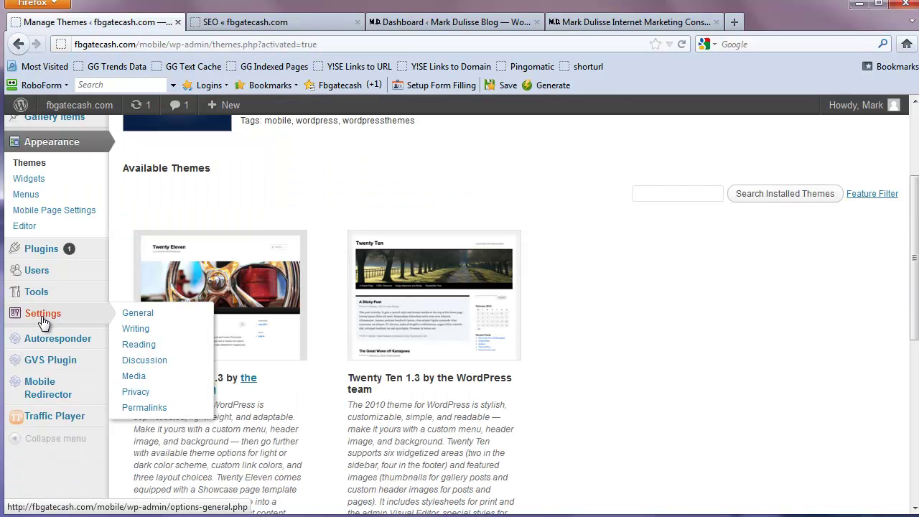
click(138, 407)
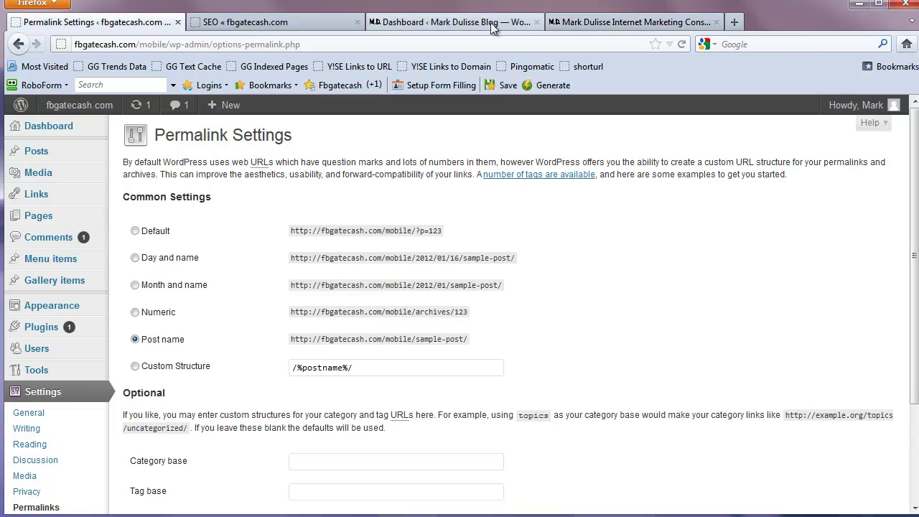
Review the custom permalink structure in the main blog's settings and return to that blog's dashboard.
click(437, 24)
mouse_move(86, 356)
scroll(86, 355, down, 5)
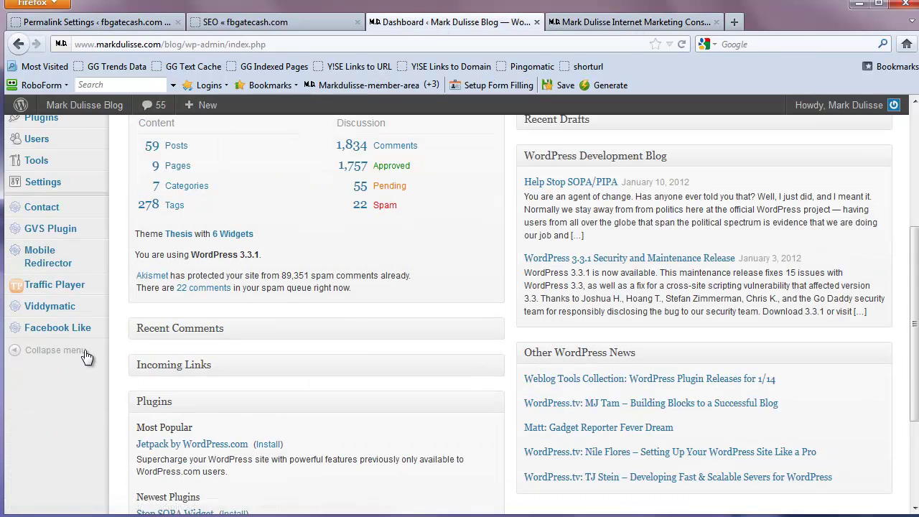
scroll(76, 211, up, 4)
mouse_move(59, 349)
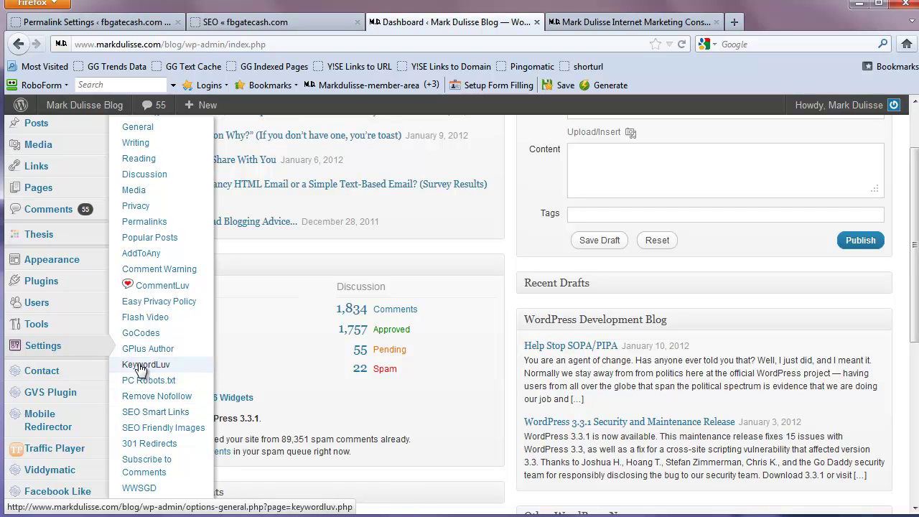
click(142, 224)
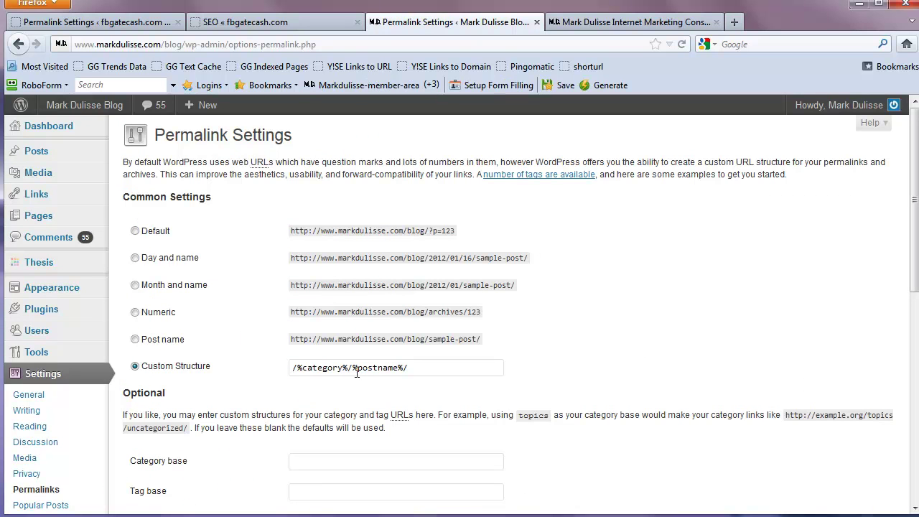
drag(354, 370, 288, 369)
click(275, 387)
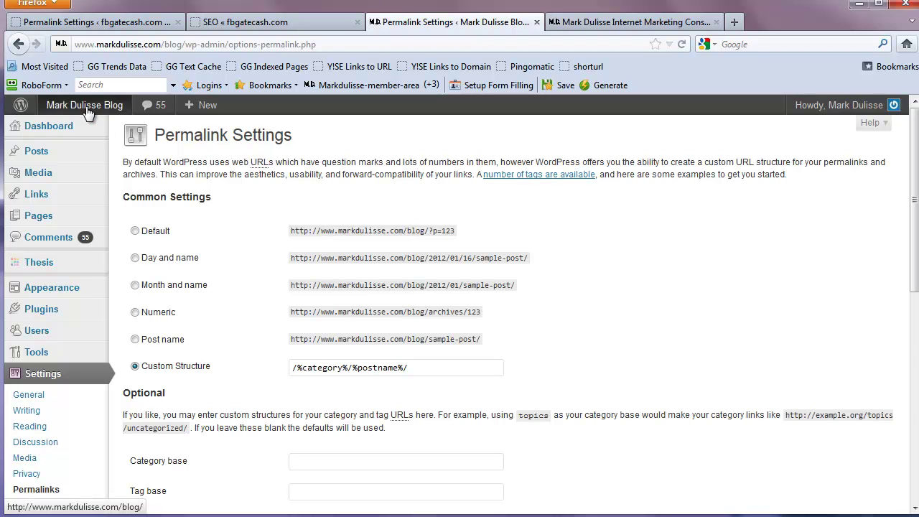
click(28, 130)
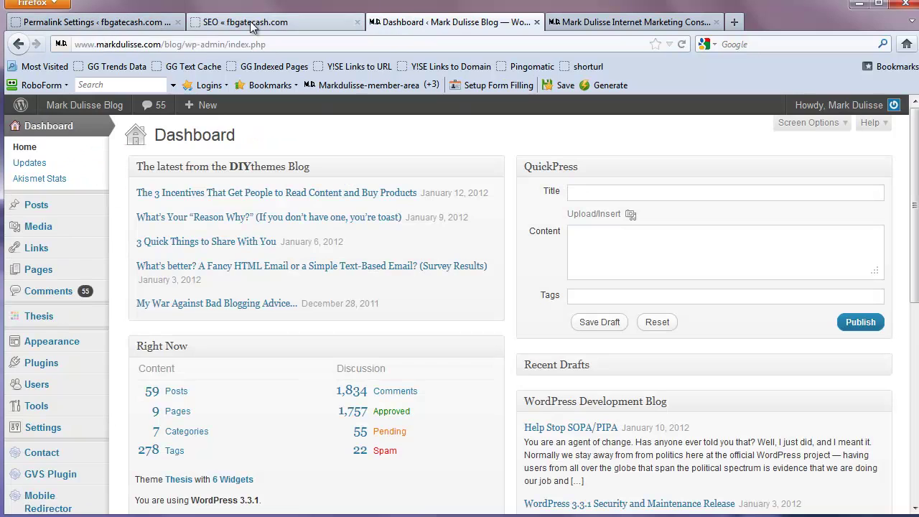
Open the mobile site's post categories and look over the name and slug fields for a new category.
click(257, 22)
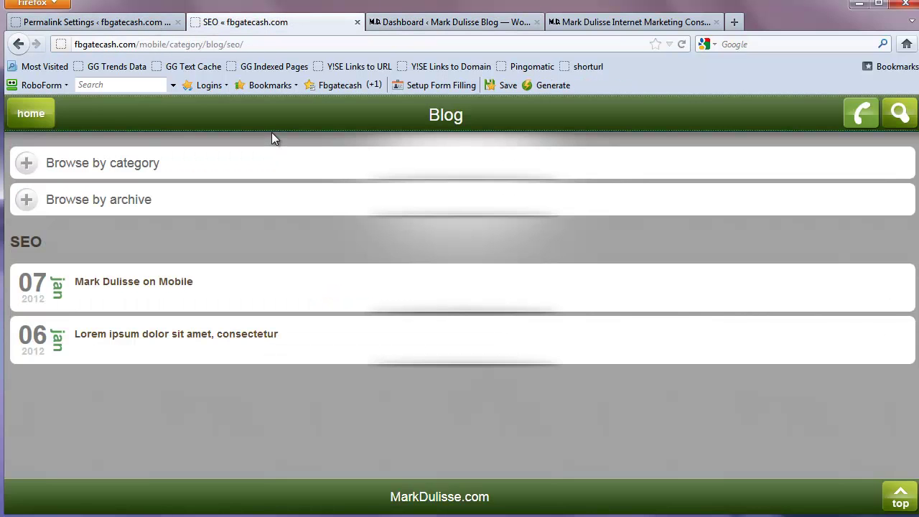
click(105, 24)
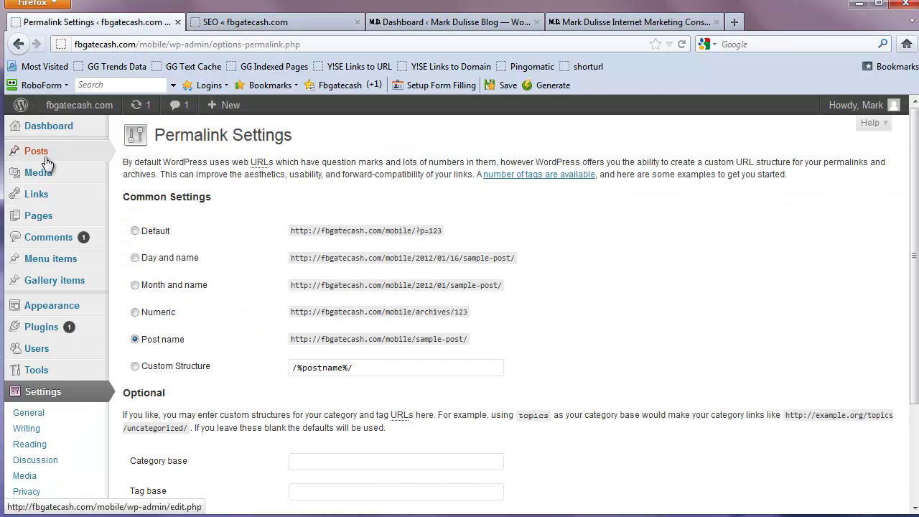
mouse_move(40, 150)
click(143, 184)
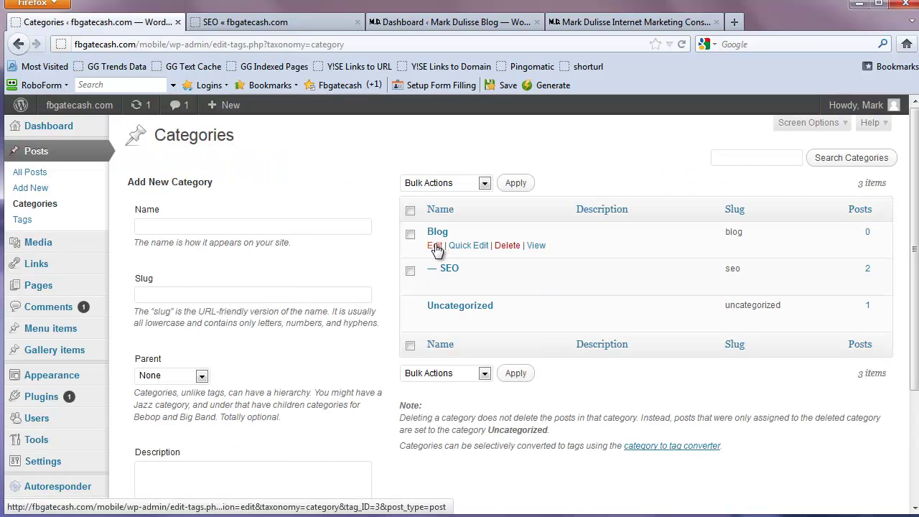
click(178, 230)
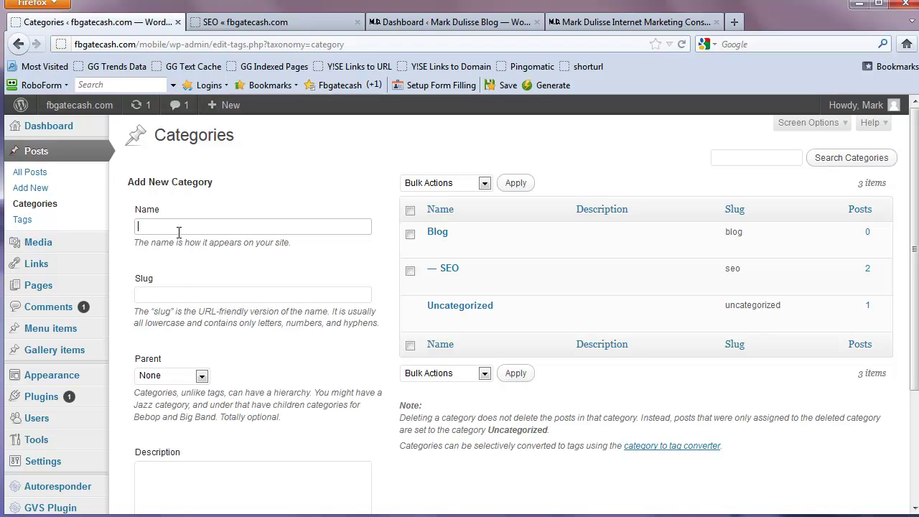
click(180, 295)
click(242, 345)
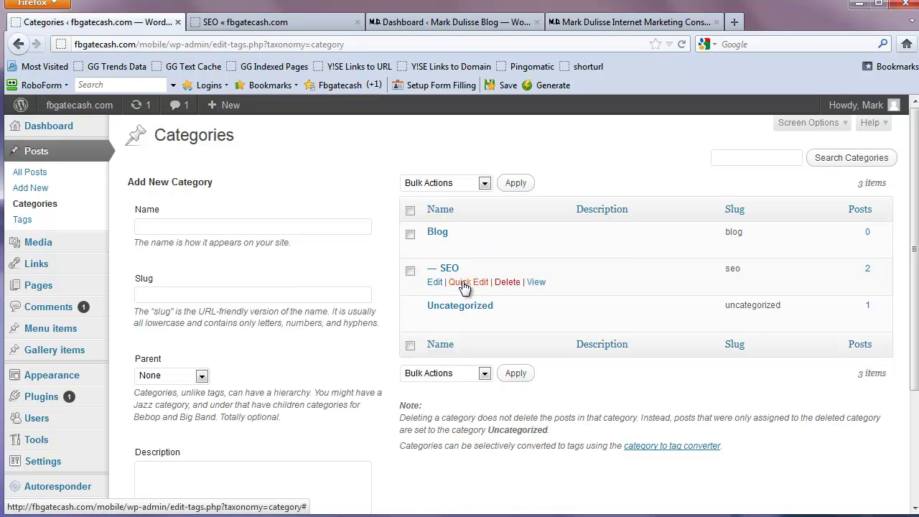
Edit the SEO category, choose Blog as its parent and update it.
click(436, 284)
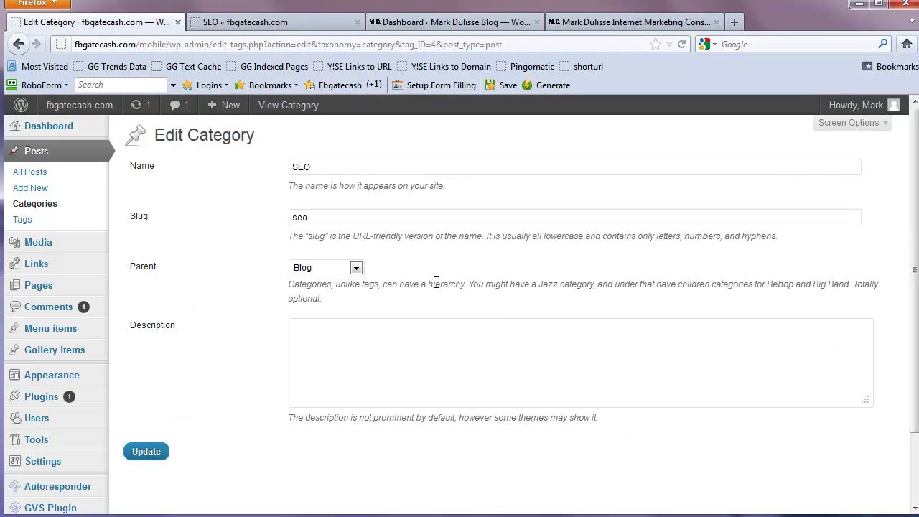
click(358, 270)
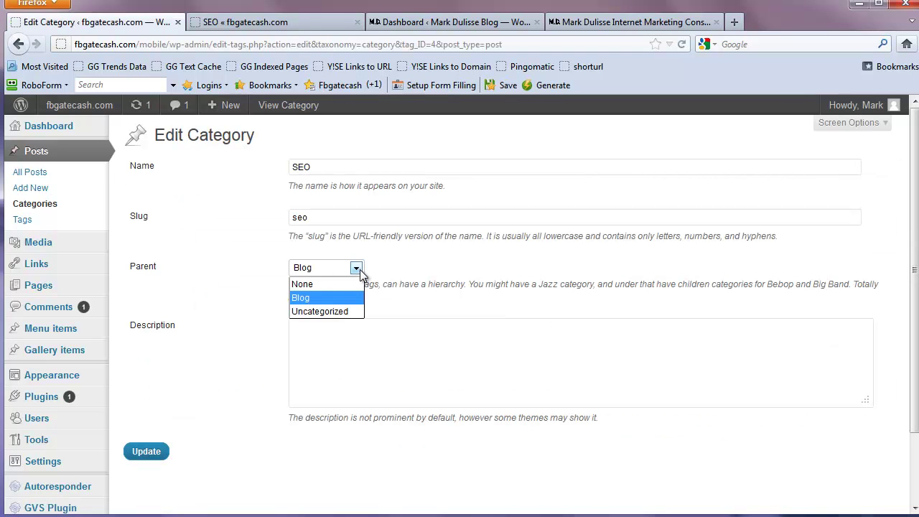
click(308, 298)
click(146, 453)
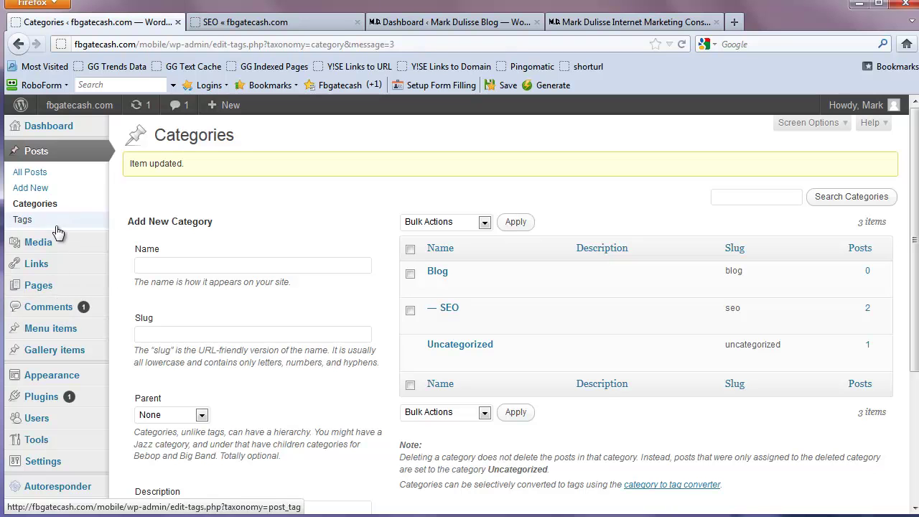
Open the Blog entry in the mobile site's menu items for editing.
mouse_move(44, 330)
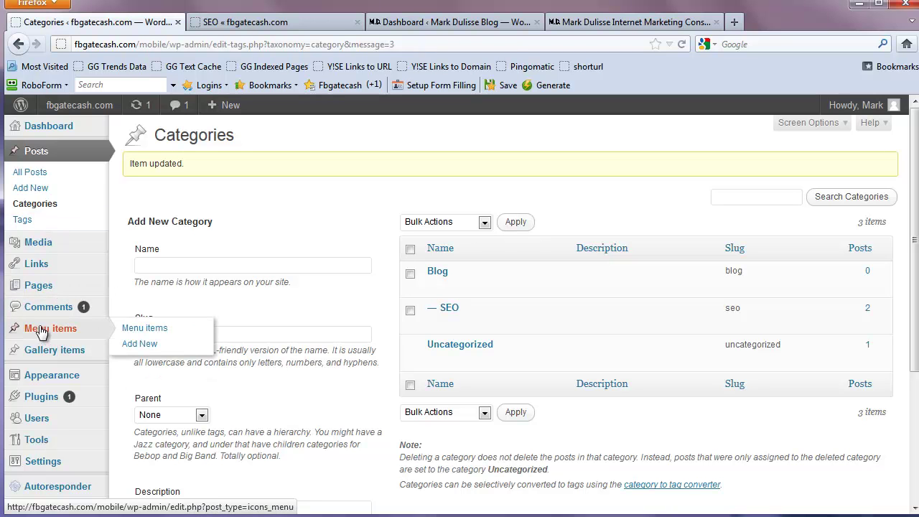
click(141, 329)
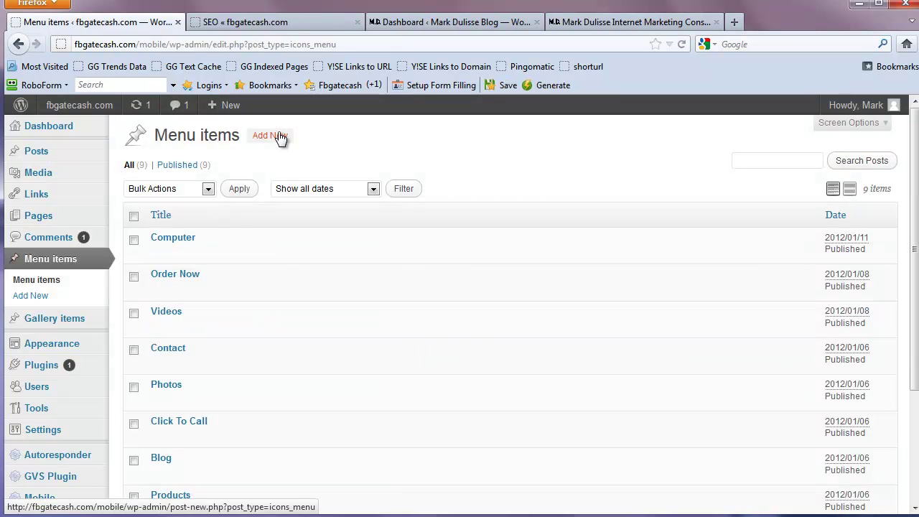
scroll(289, 255, down, 5)
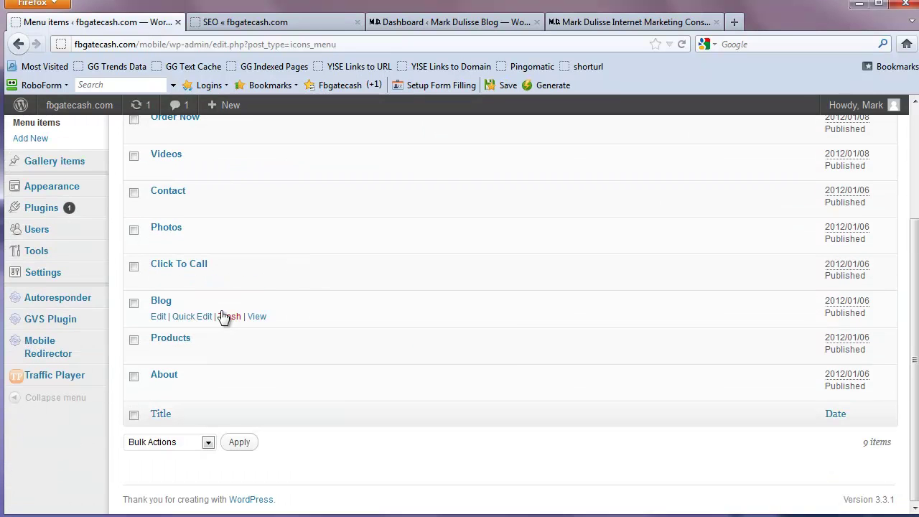
click(159, 317)
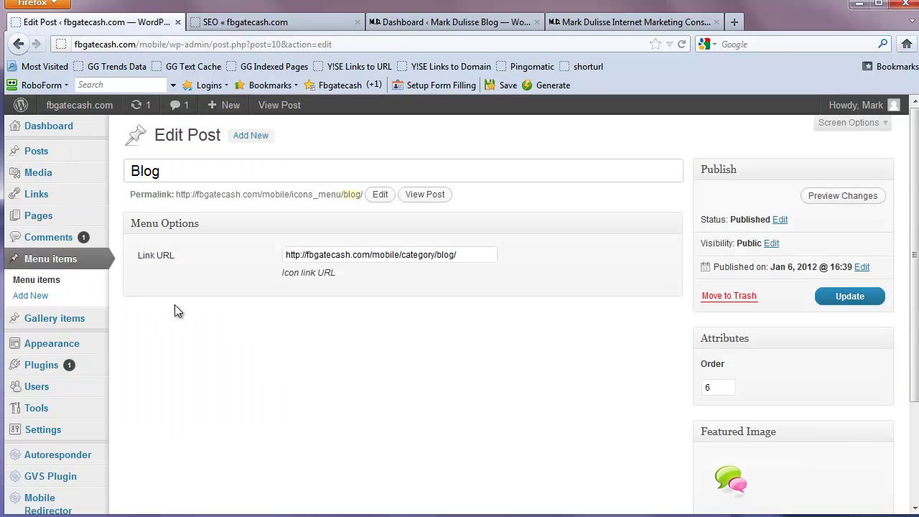
click(189, 170)
double_click(181, 175)
click(229, 358)
click(458, 254)
drag(447, 255, 276, 251)
click(413, 253)
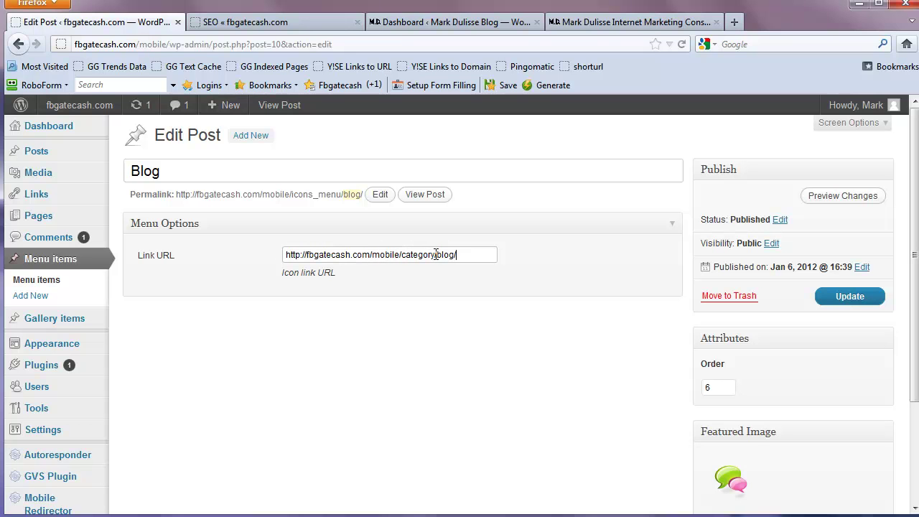
drag(437, 254, 275, 287)
click(466, 254)
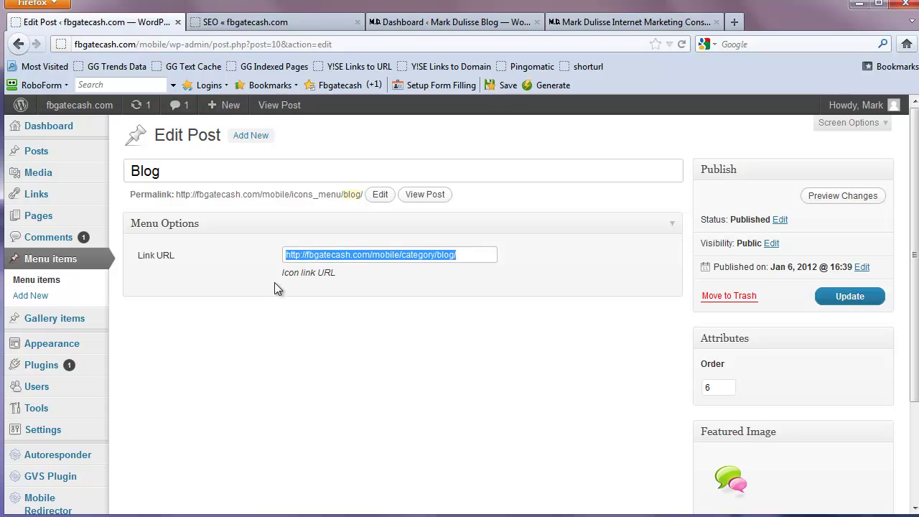
click(285, 320)
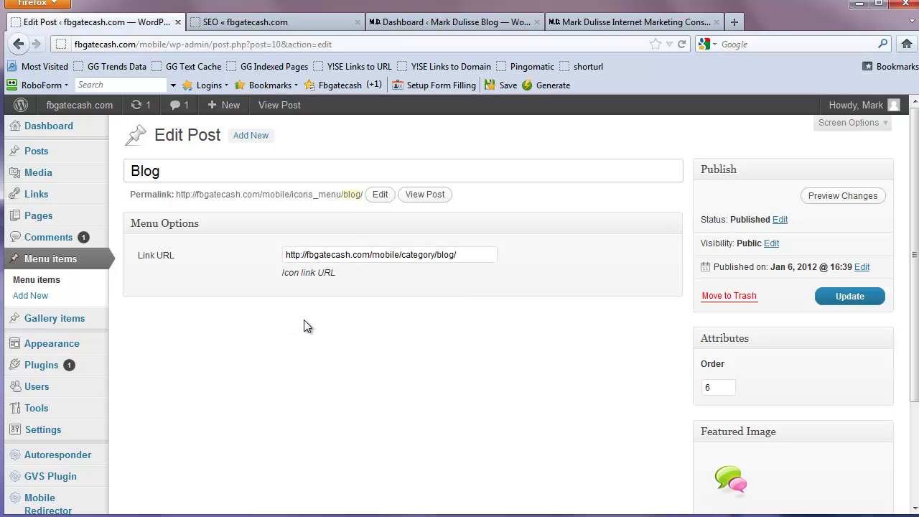
Review the Blog menu item's title, featured image and order value.
double_click(178, 172)
click(220, 349)
scroll(221, 349, down, 2)
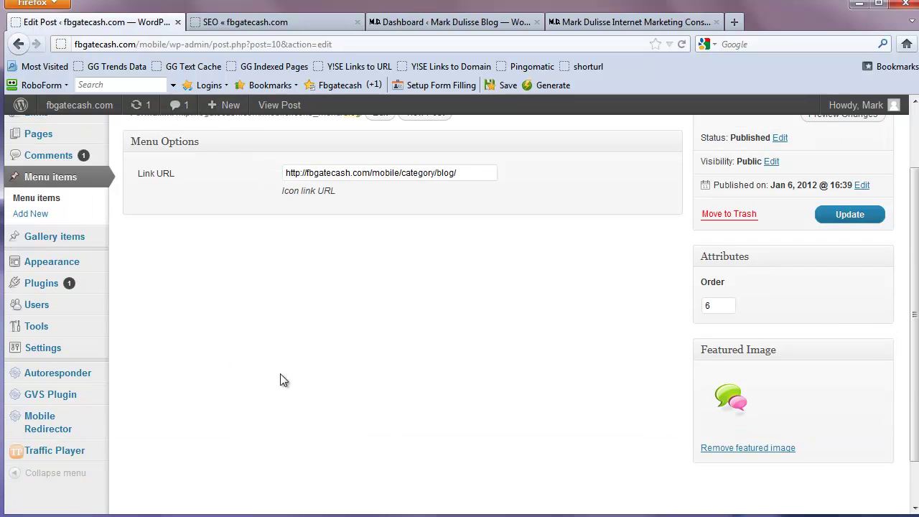
click(750, 448)
drag(727, 305, 698, 303)
click(624, 338)
Return to the mobile site's home page and open the Blog page from its icon.
click(270, 24)
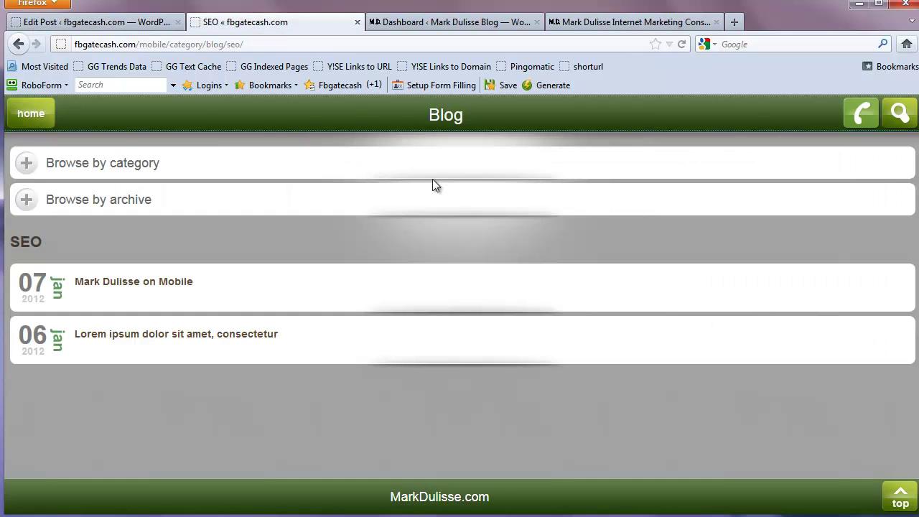
click(33, 116)
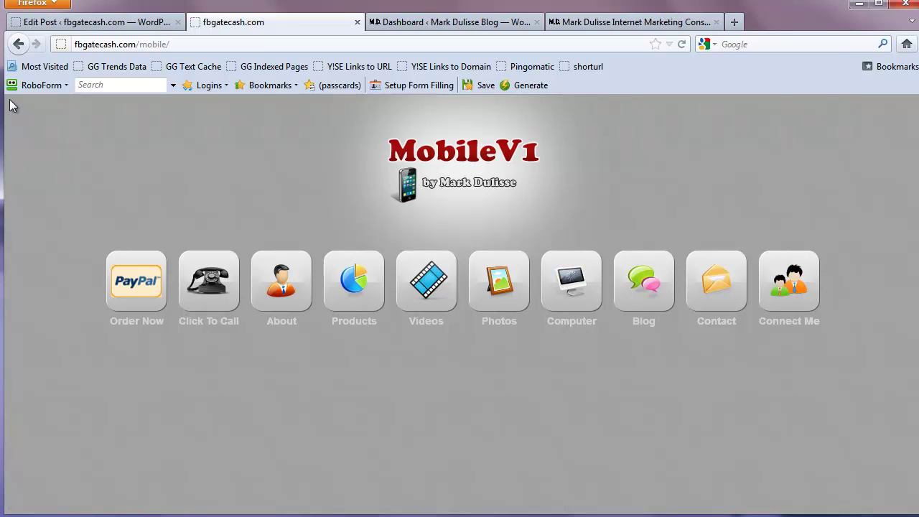
click(646, 287)
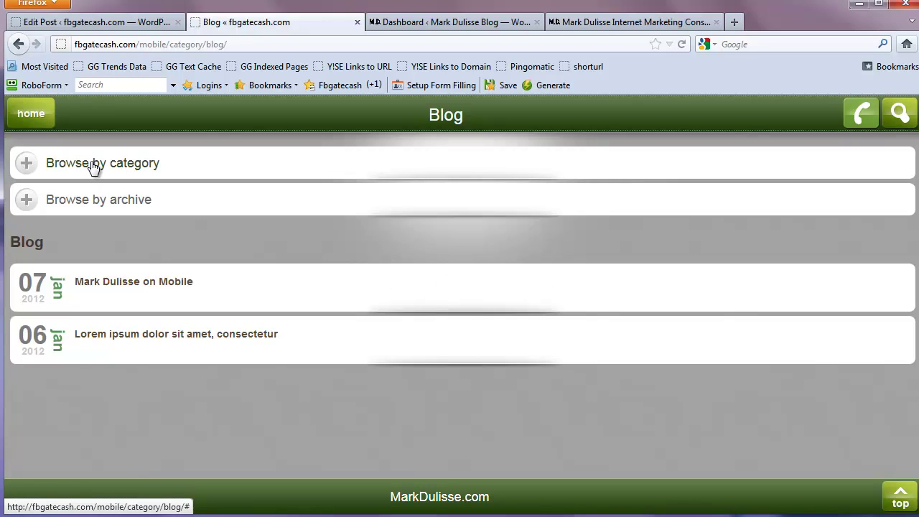
Browse the mobile blog by category and open the SEO category's posts.
click(27, 166)
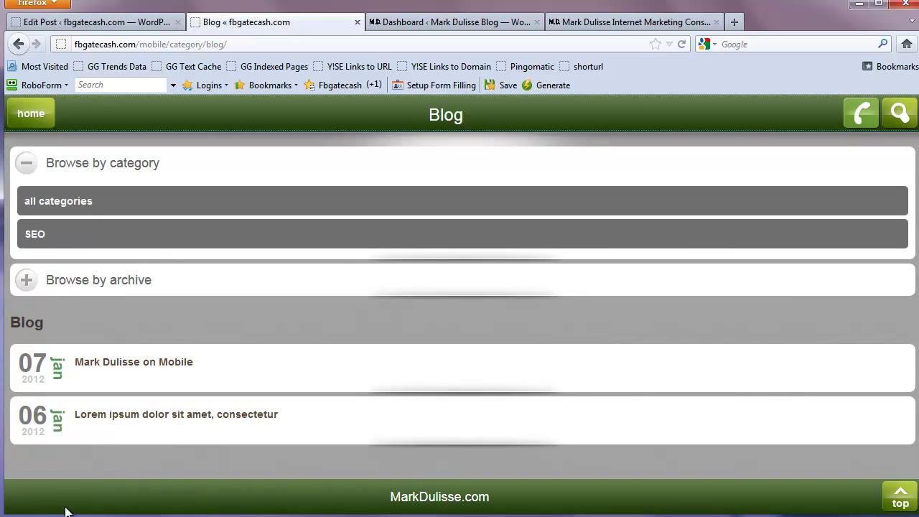
click(34, 236)
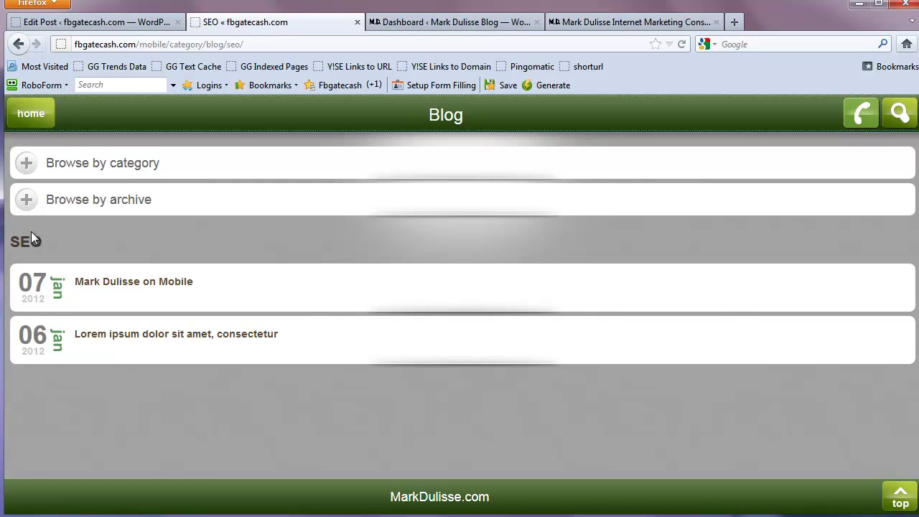
drag(50, 243, 7, 246)
click(42, 247)
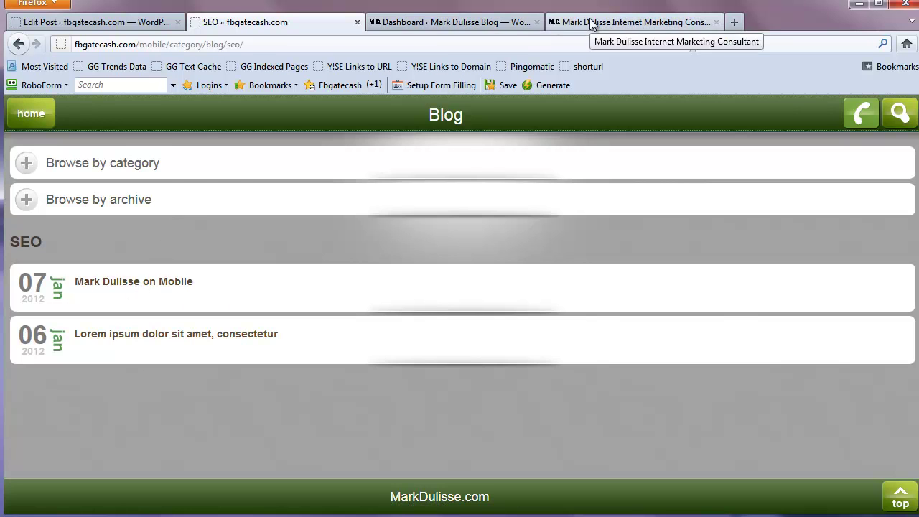
Switch to the second WordPress site's dashboard and open its post categories.
click(448, 23)
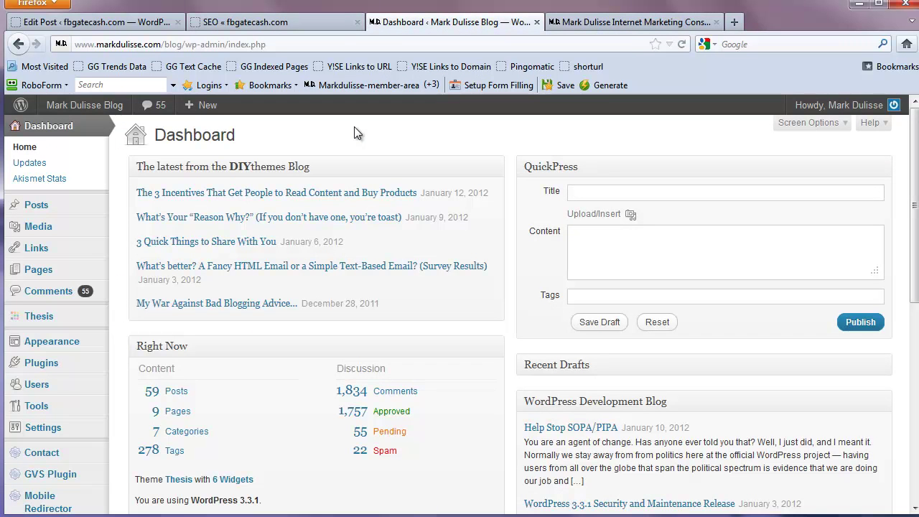
mouse_move(35, 204)
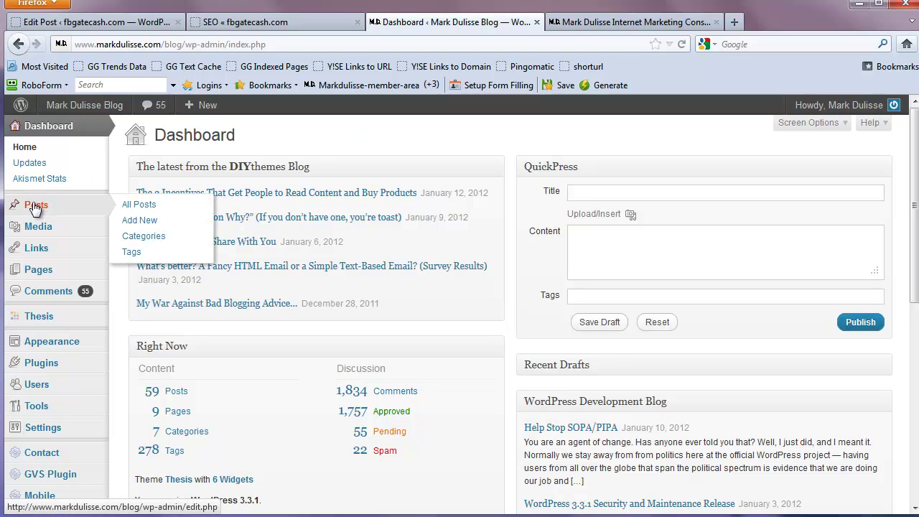
click(147, 237)
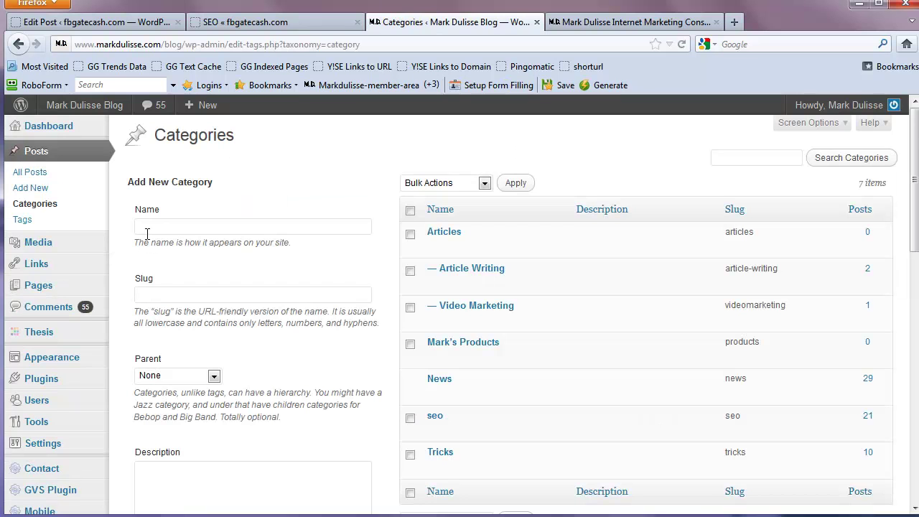
Enter Blog as the name of a new category.
scroll(331, 267, down, 2)
scroll(334, 286, up, 2)
click(198, 225)
text(Blog)
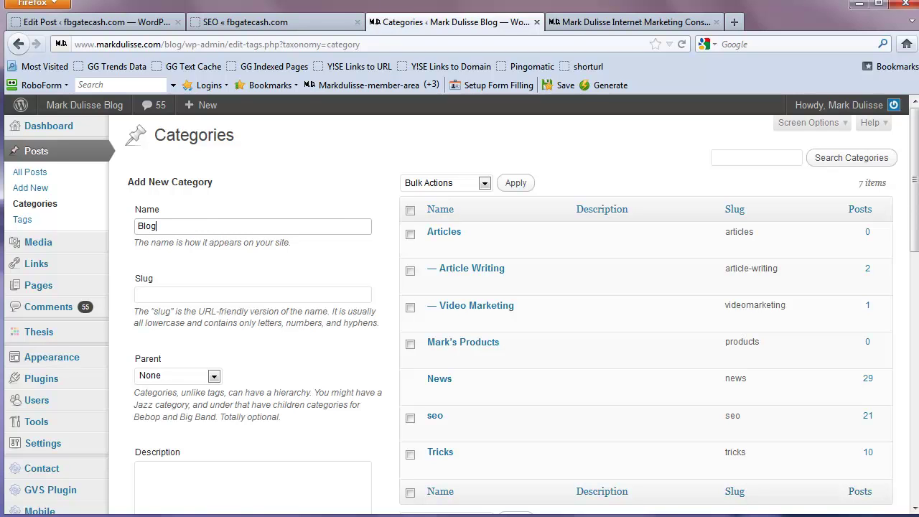
Highlight the blog/ folder in the WordPress site's address.
click(0, 516)
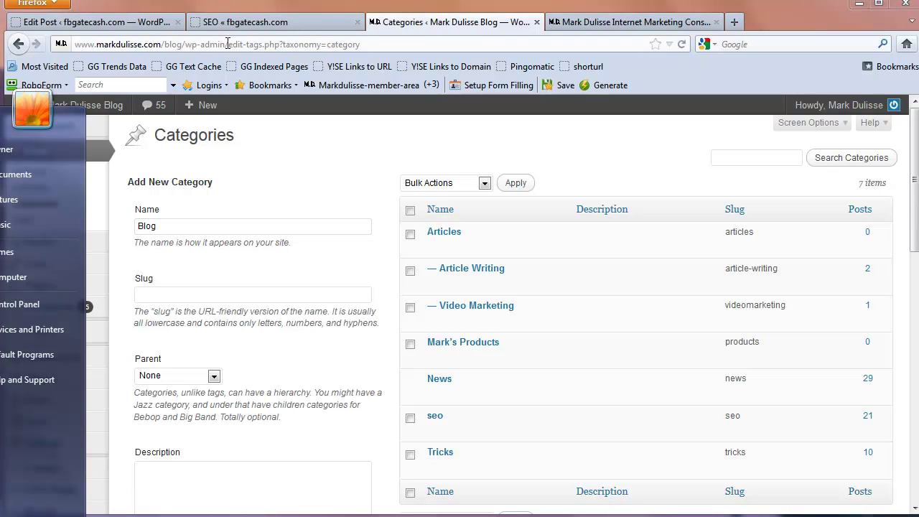
click(210, 41)
click(186, 44)
drag(182, 45, 164, 44)
click(165, 44)
drag(184, 45, 164, 45)
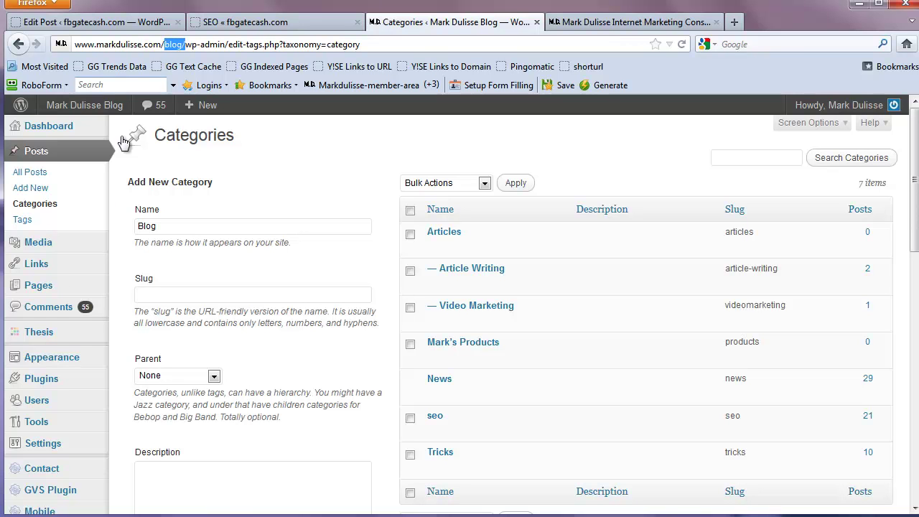
Open Notepad and write an example post address with the site's domain followed by /blog/blog/post.
key(super)
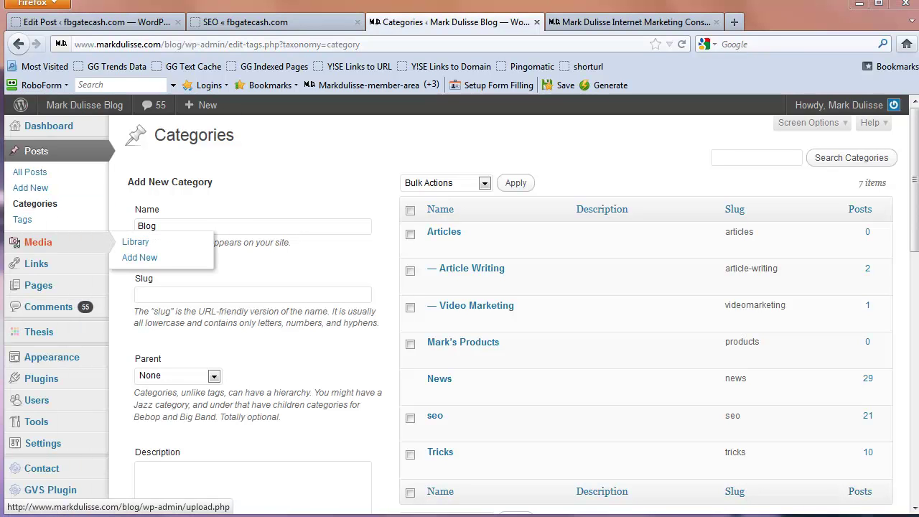
text(markdulisse.blo)
key(BackSpace)
text(lob)
key(BackSpace)
key(BackSpace)
key(BackSpace)
key(BackSpace)
text(com/blog/)
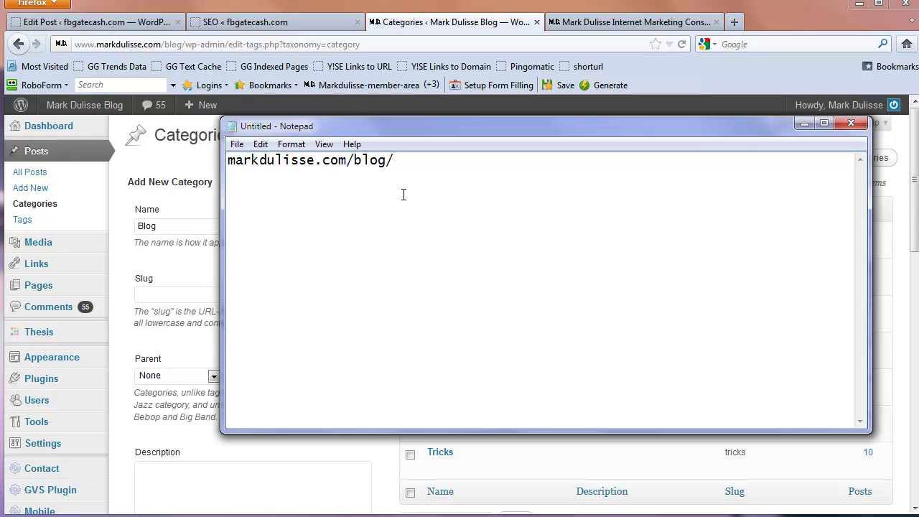
text(blog/post)
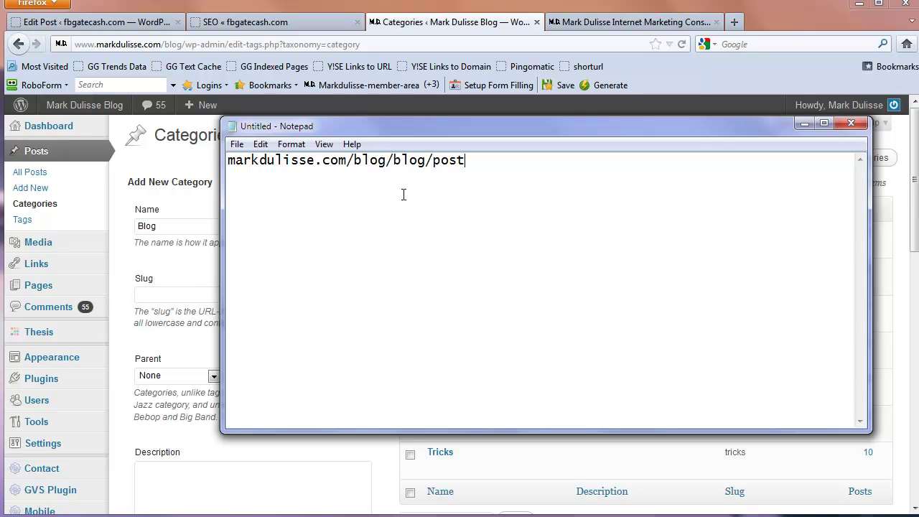
Highlight the two repeated blog segments in the example address and minimize Notepad.
click(433, 159)
drag(433, 159, 357, 165)
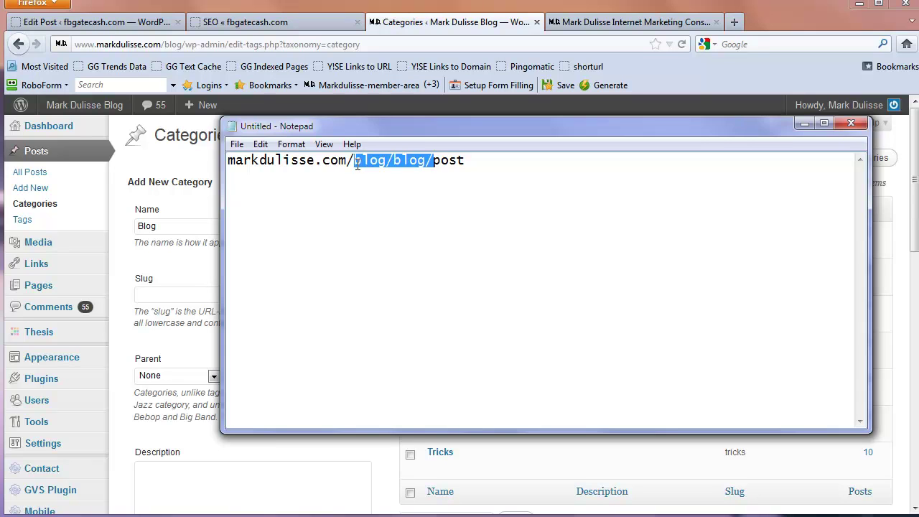
click(418, 159)
drag(386, 159, 356, 165)
drag(425, 160, 393, 164)
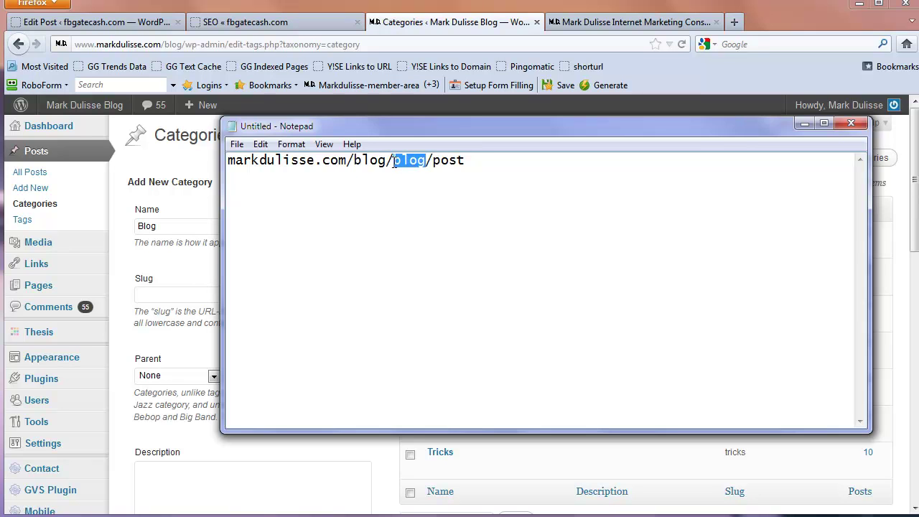
click(412, 161)
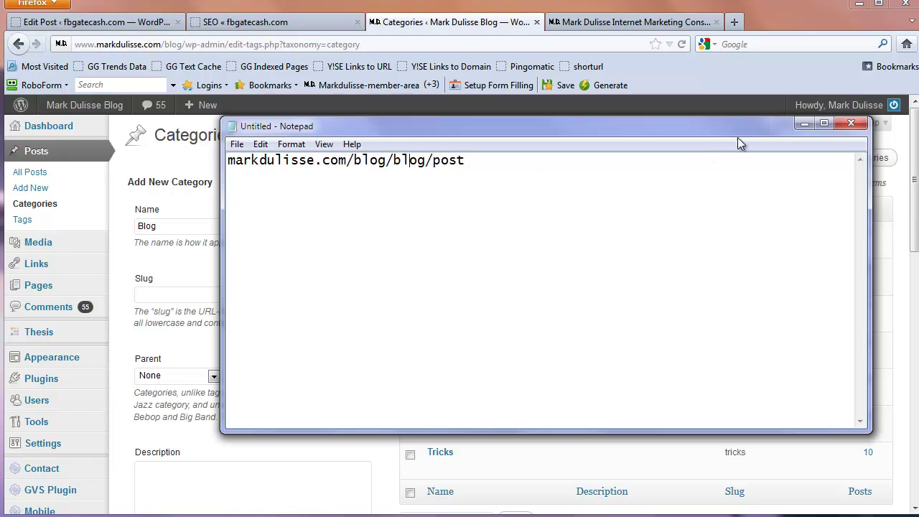
click(804, 124)
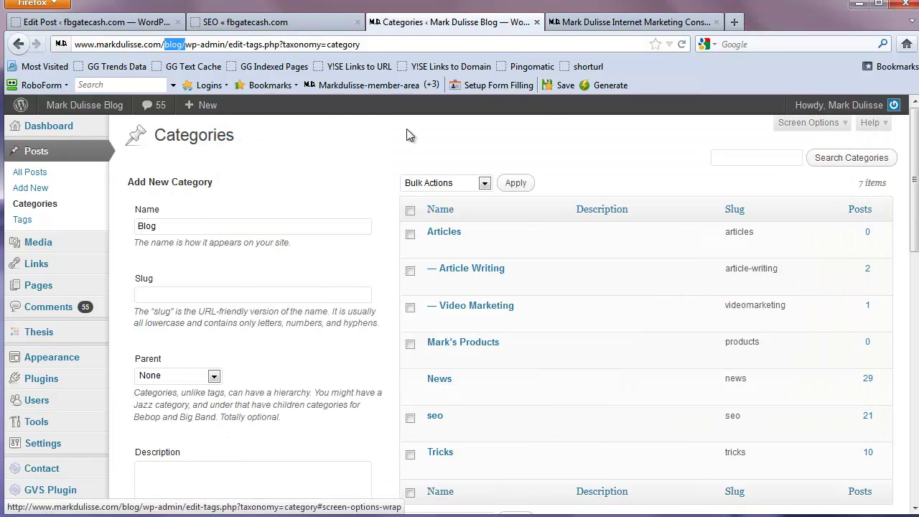
Clear the name entered for the new category.
scroll(158, 320, down, 4)
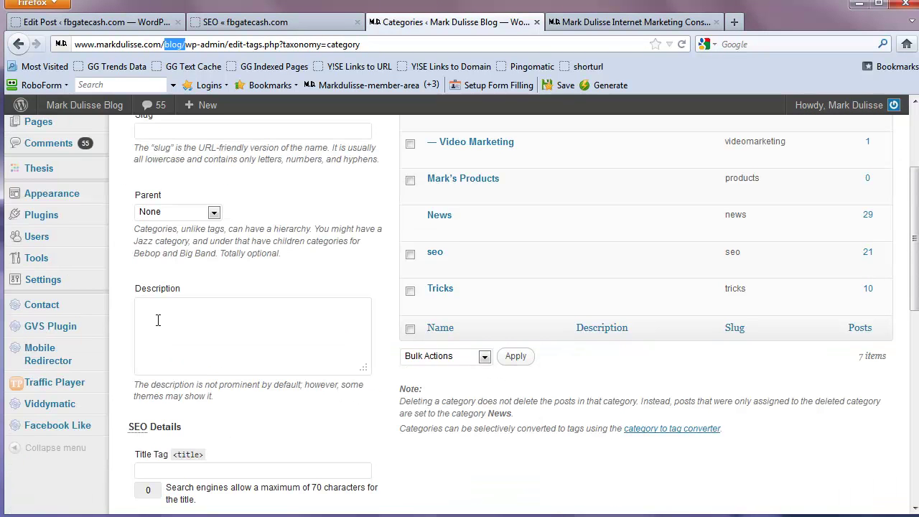
scroll(210, 226, up, 4)
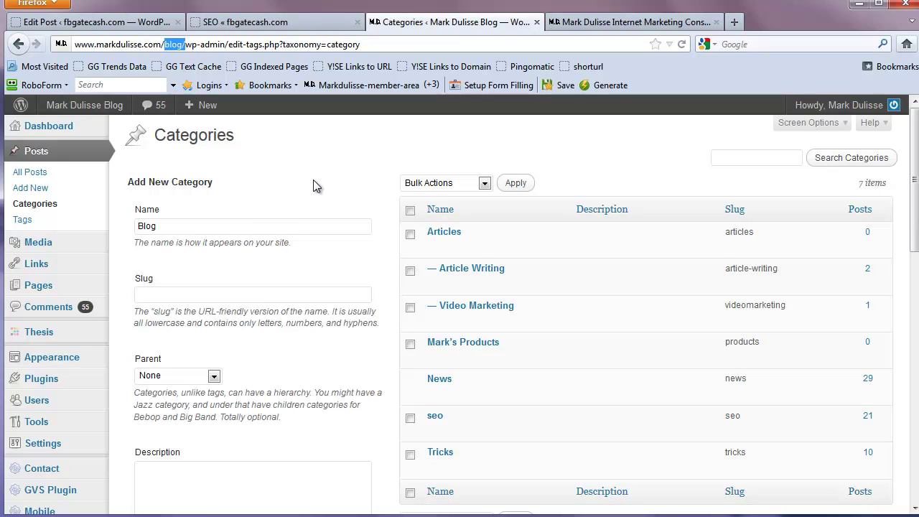
click(313, 146)
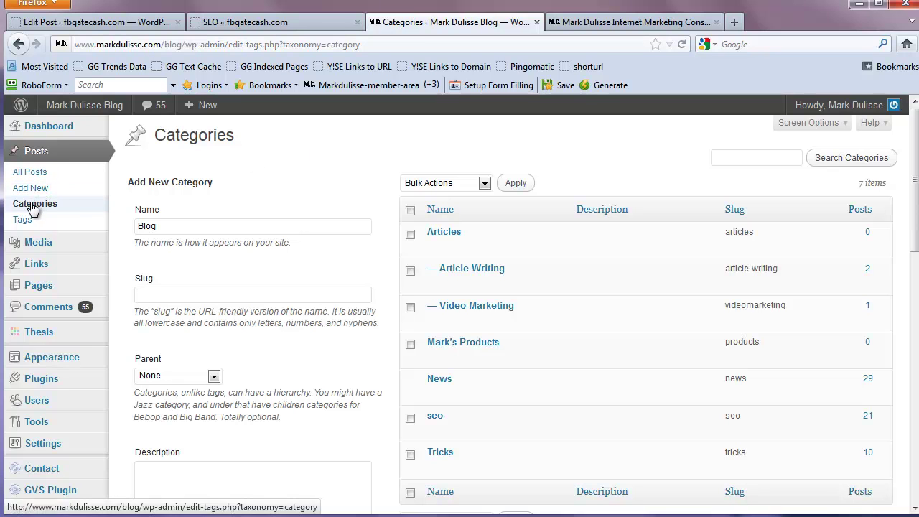
click(140, 223)
double_click(140, 223)
key(BackSpace)
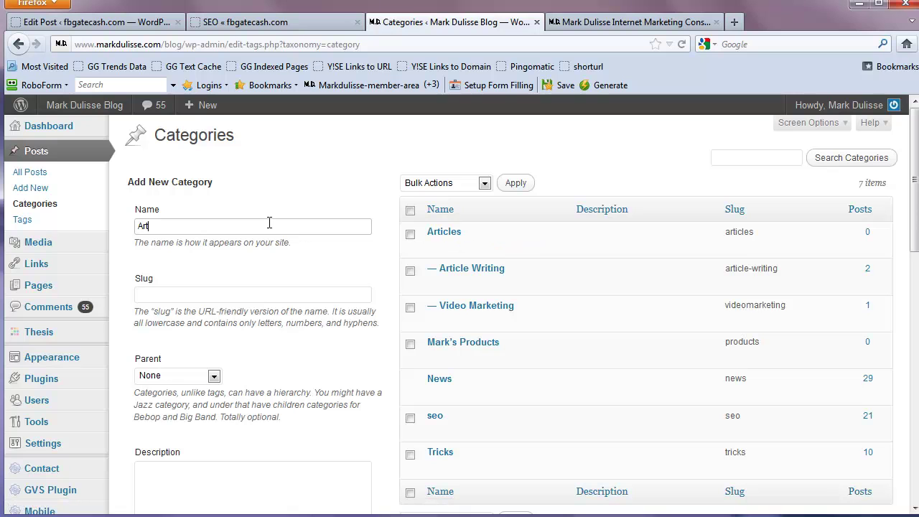
click(231, 295)
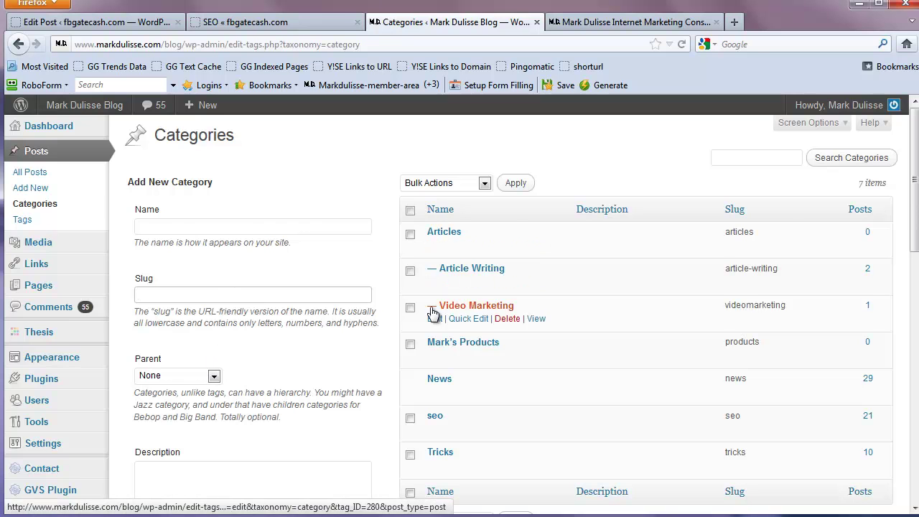
Edit the News category, set its parent to Articles and update it.
scroll(359, 316, down, 2)
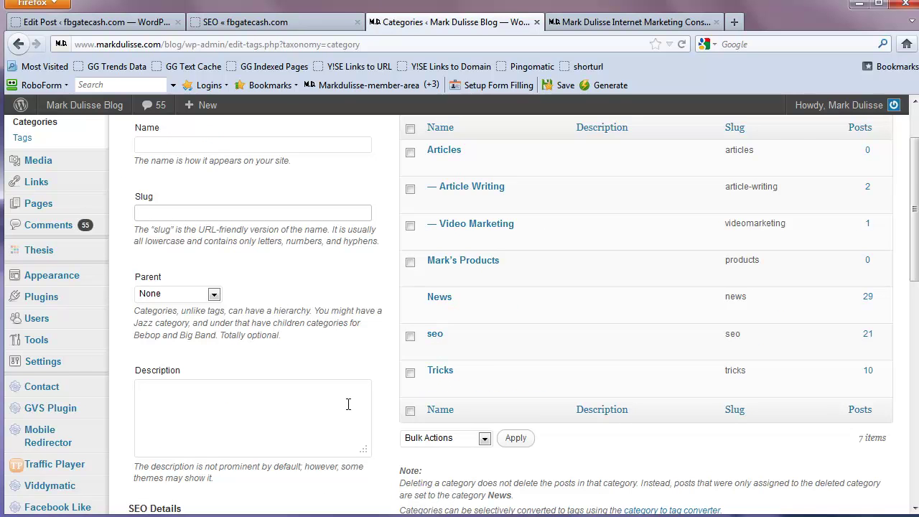
scroll(318, 395, up, 2)
scroll(320, 395, down, 2)
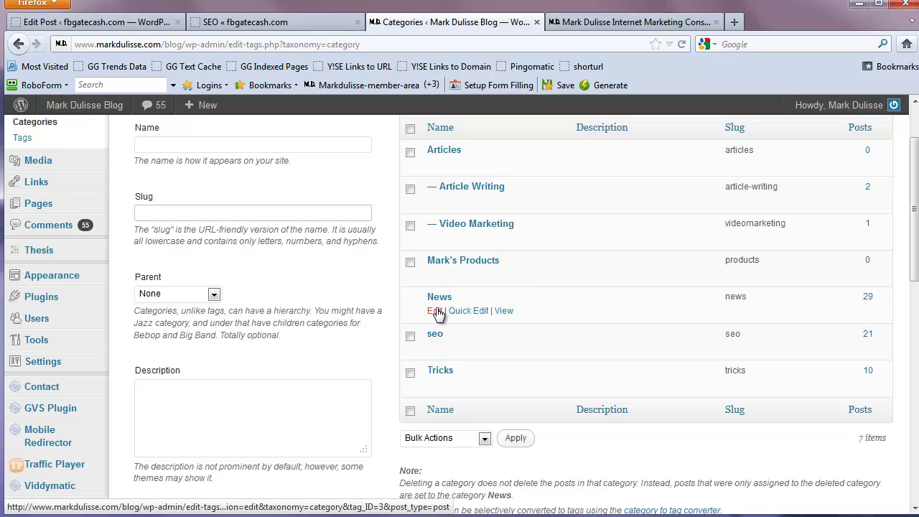
click(436, 311)
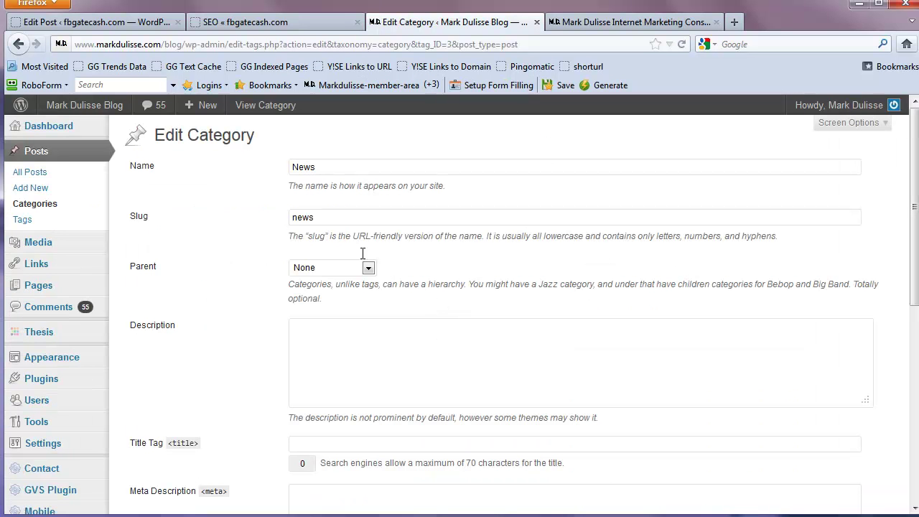
click(366, 267)
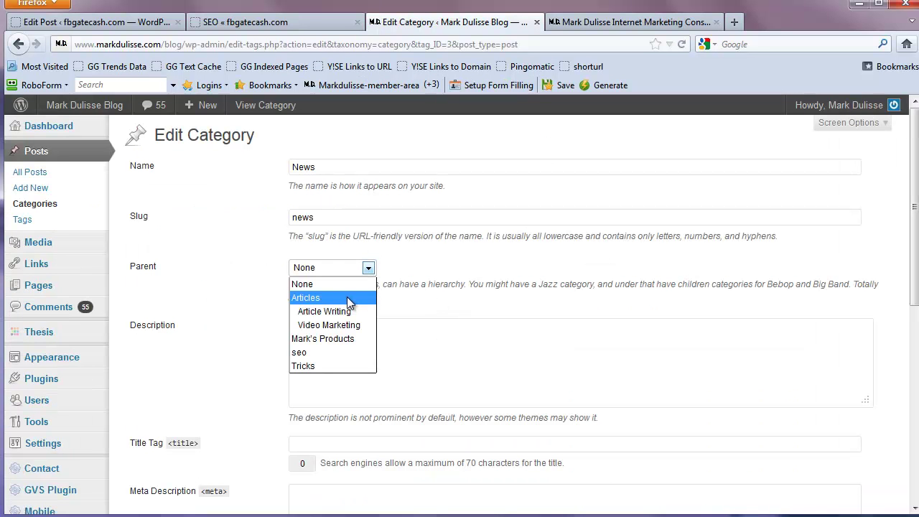
click(347, 297)
scroll(264, 325, down, 4)
scroll(265, 328, down, 5)
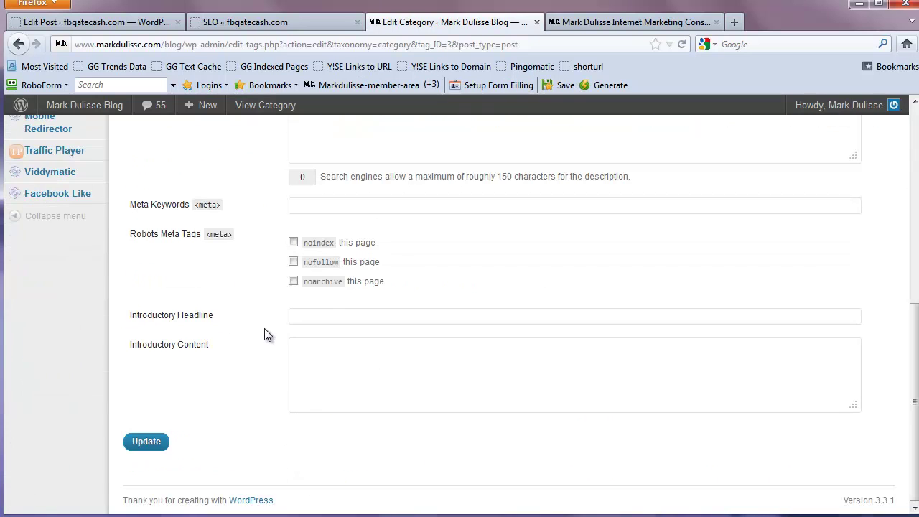
click(147, 443)
Review the updated category hierarchy and reload the public website in its own tab.
scroll(212, 291, up, 4)
scroll(212, 285, up, 4)
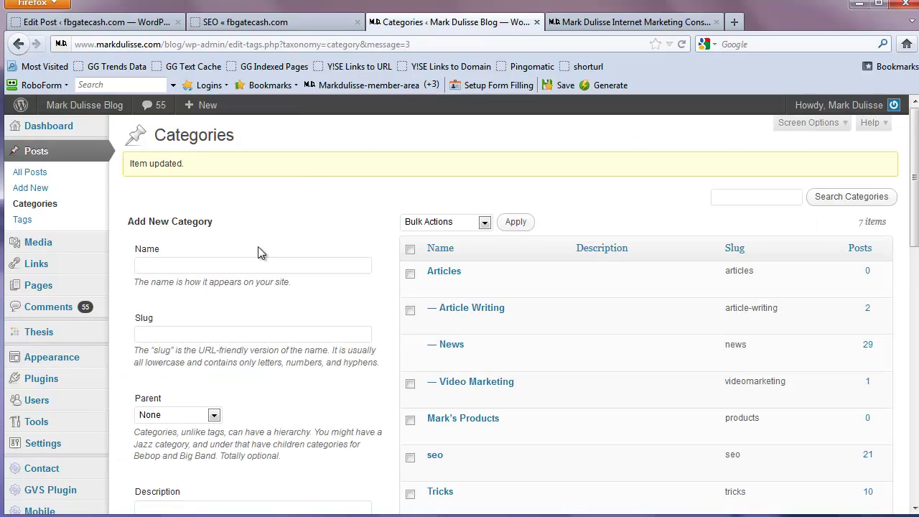
scroll(303, 180, down, 2)
scroll(302, 181, up, 2)
scroll(303, 181, down, 2)
scroll(335, 267, up, 2)
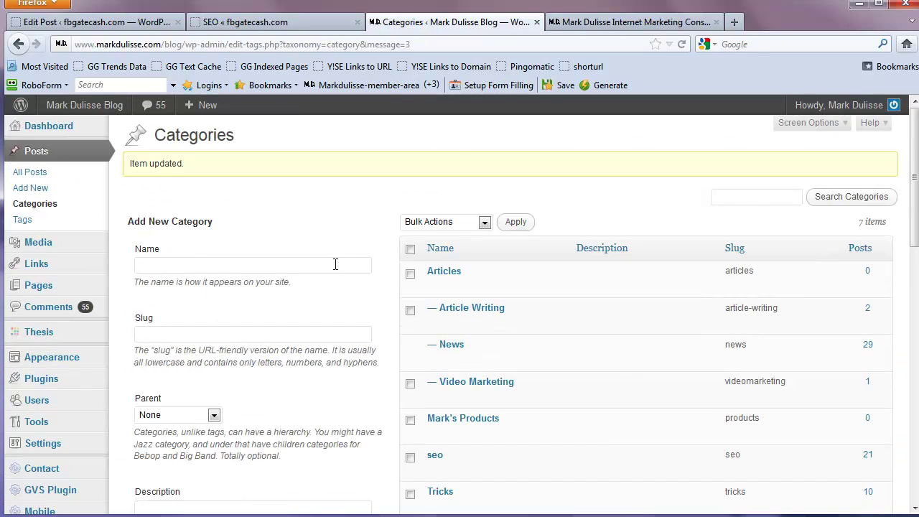
click(606, 22)
click(683, 44)
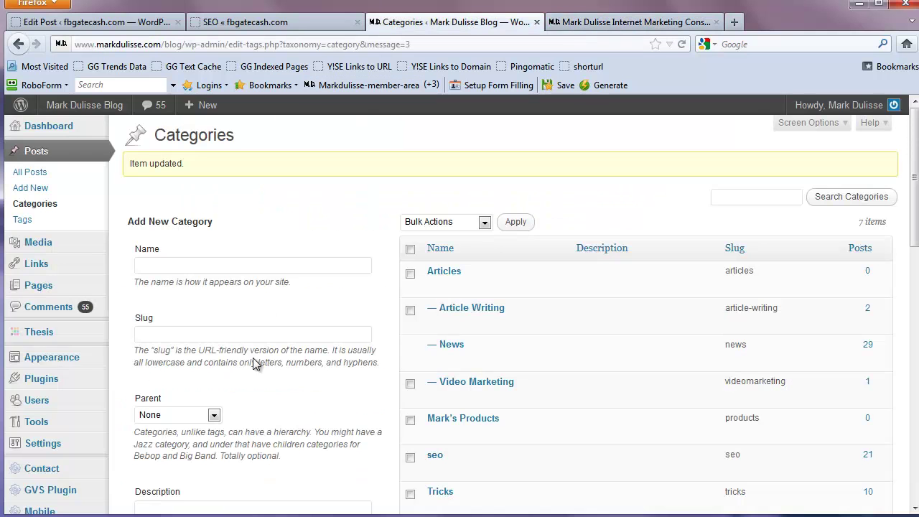
Open the site's themes and activate the Mobile Page theme.
mouse_move(39, 364)
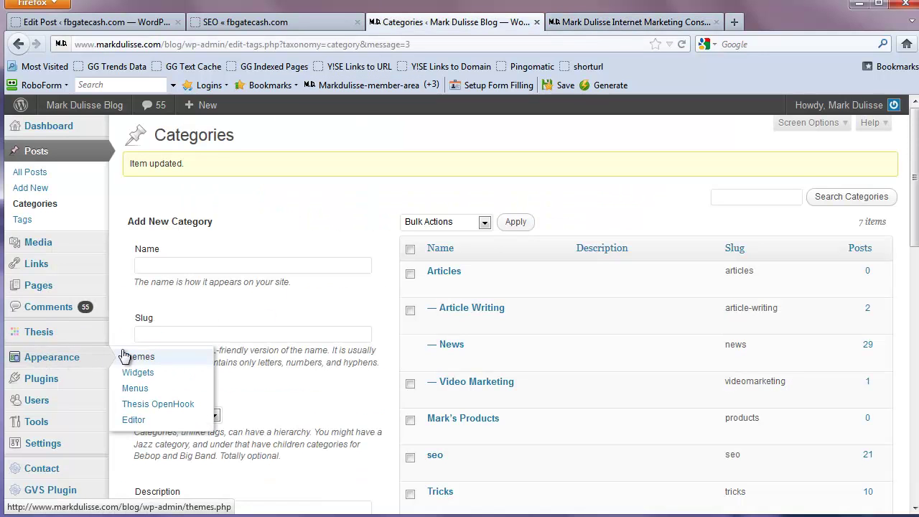
click(137, 359)
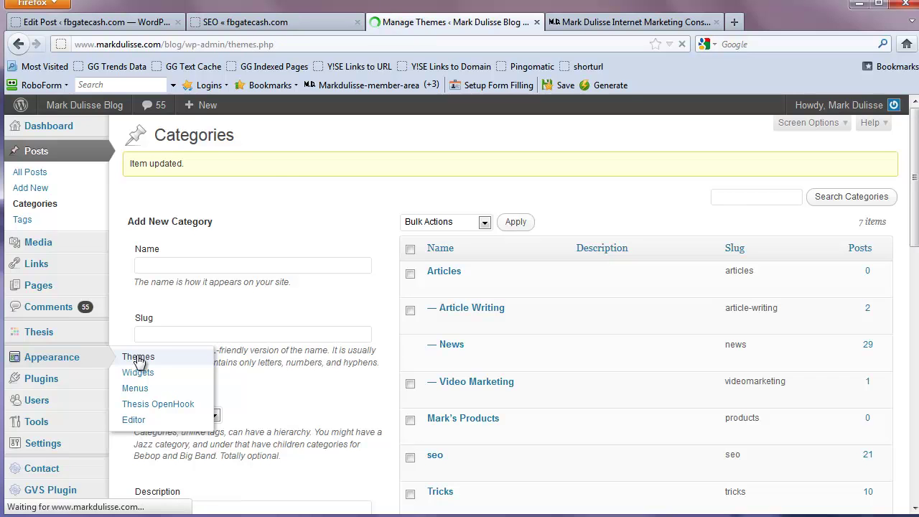
scroll(181, 318, down, 5)
click(148, 291)
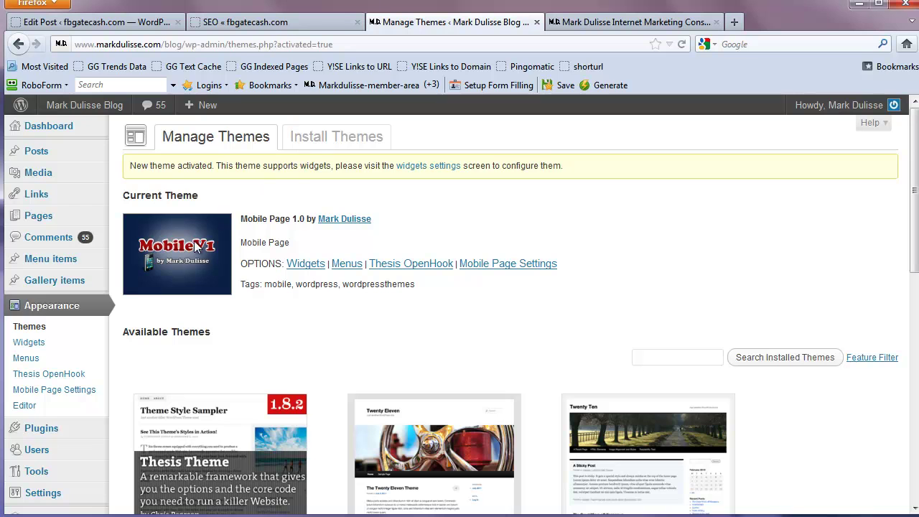
Open the Mobile Page Settings and look through the options down to the home connect button settings.
mouse_move(36, 152)
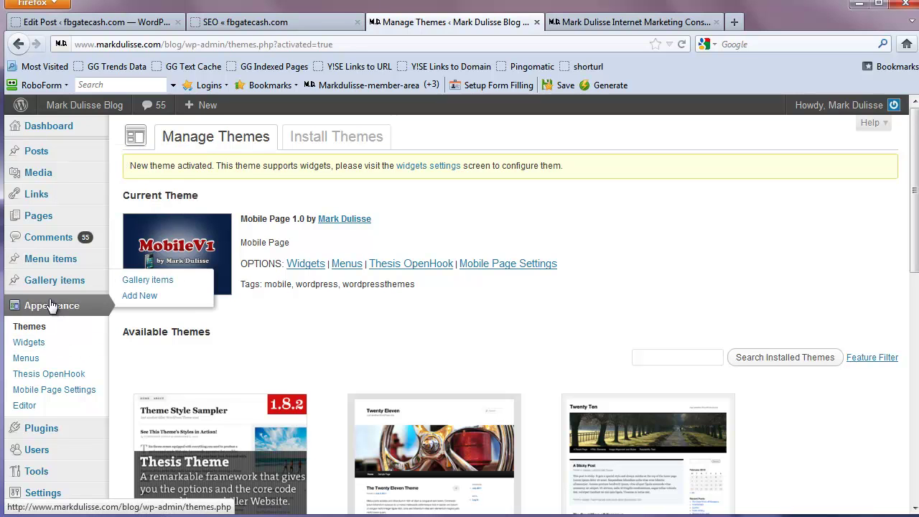
click(63, 392)
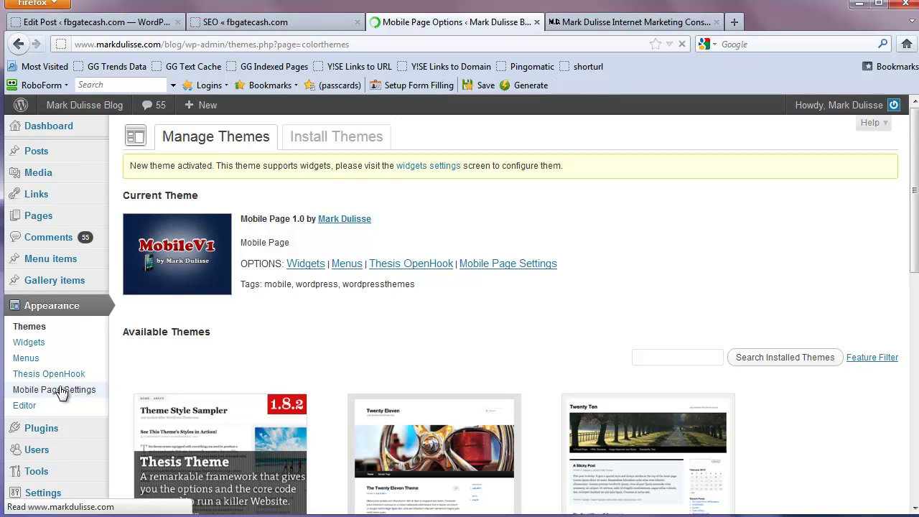
scroll(783, 238, down, 2)
scroll(780, 231, down, 10)
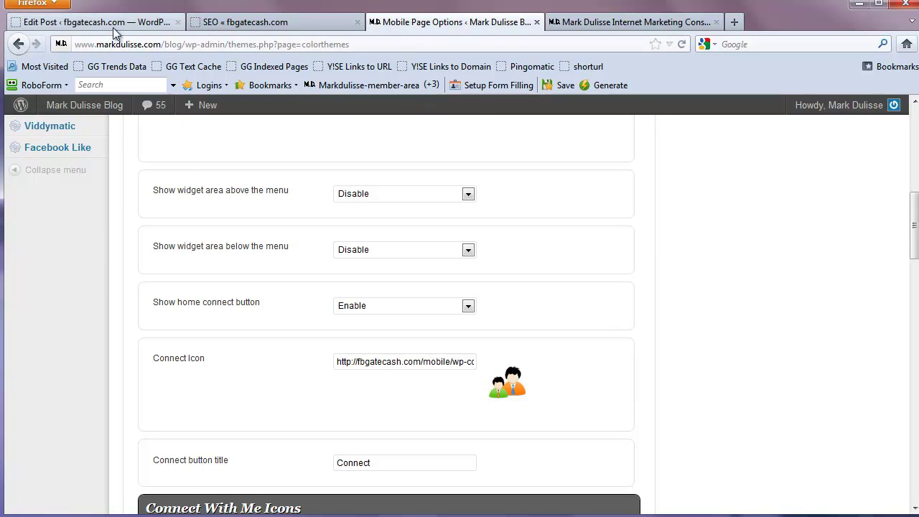
Open the Mobile Page Settings of fbgatecash.com, leaving the post unsaved, and check the category choices with Blog as the blog category.
click(103, 26)
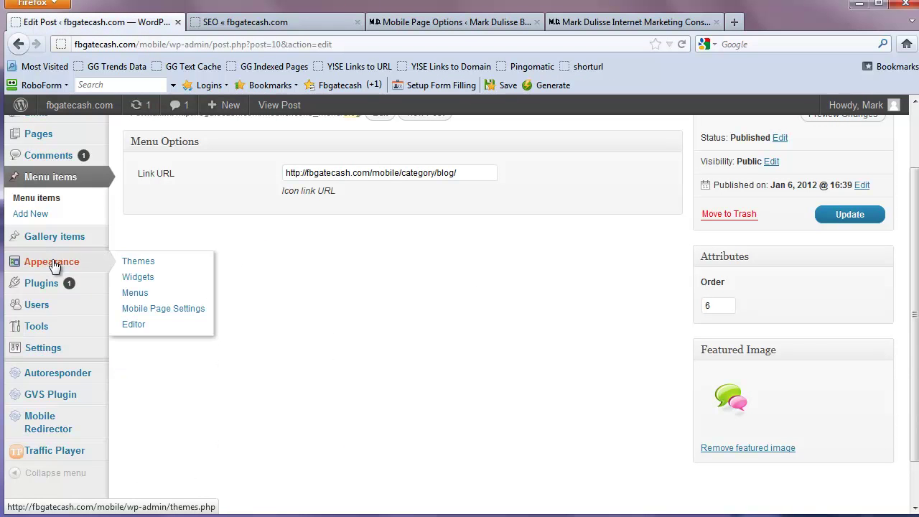
click(153, 309)
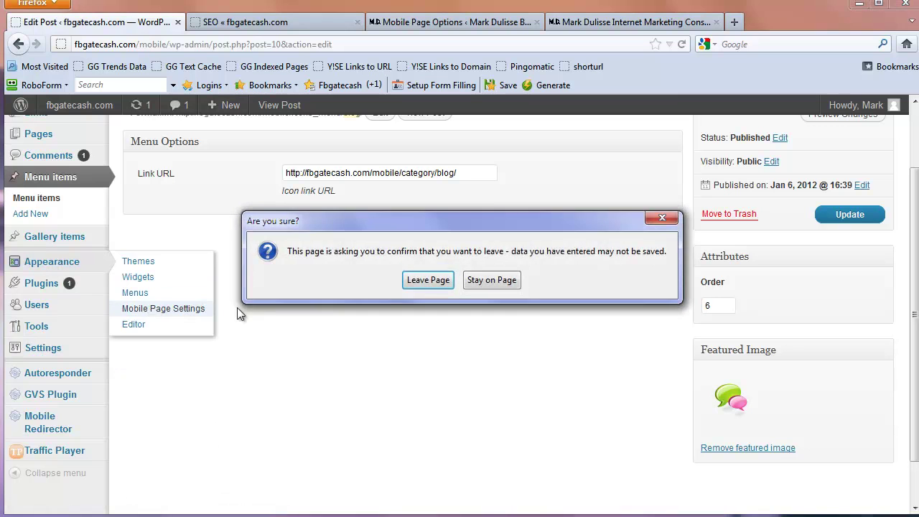
click(428, 280)
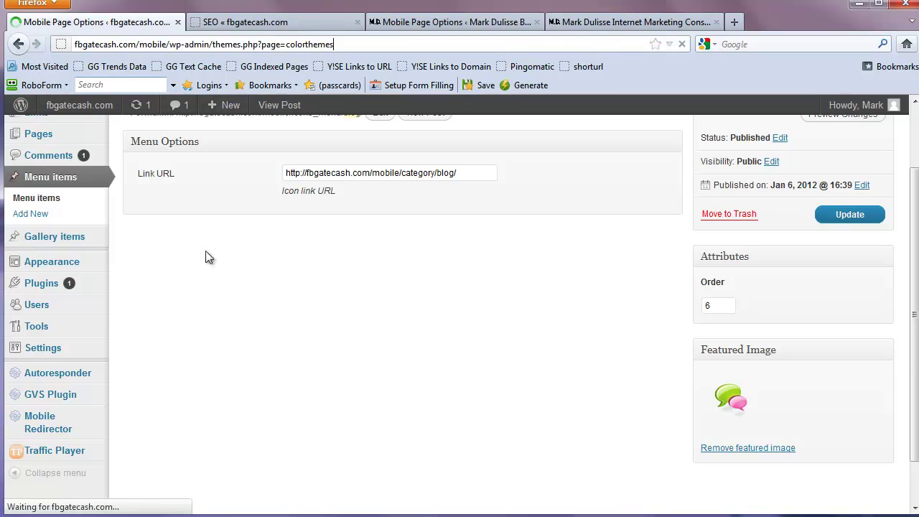
scroll(201, 277, down, 15)
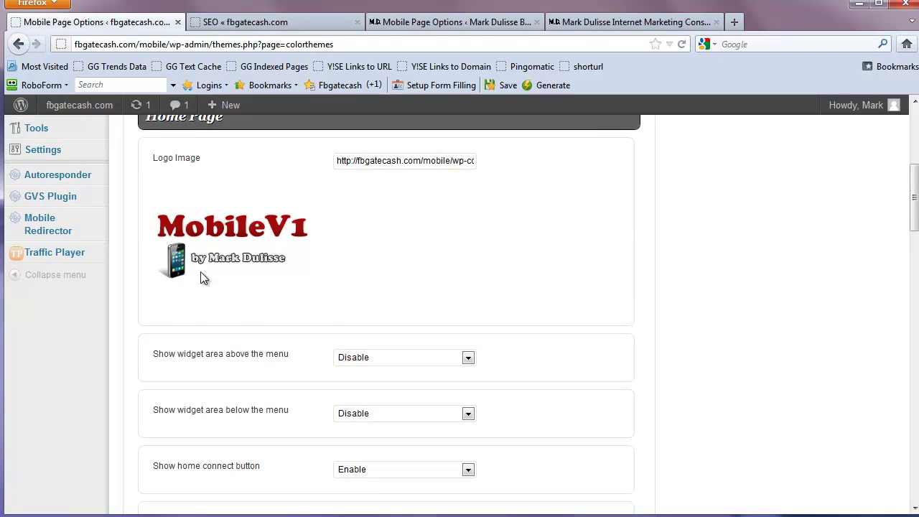
scroll(203, 279, down, 4)
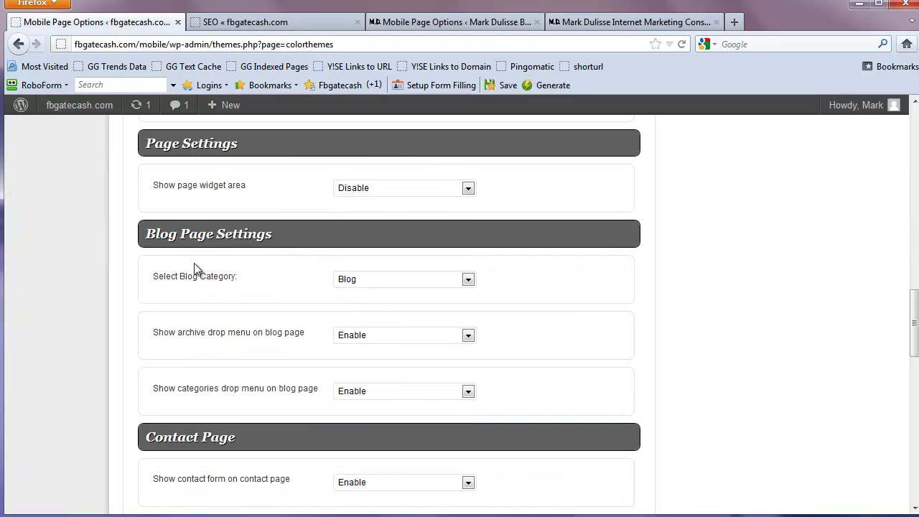
click(468, 280)
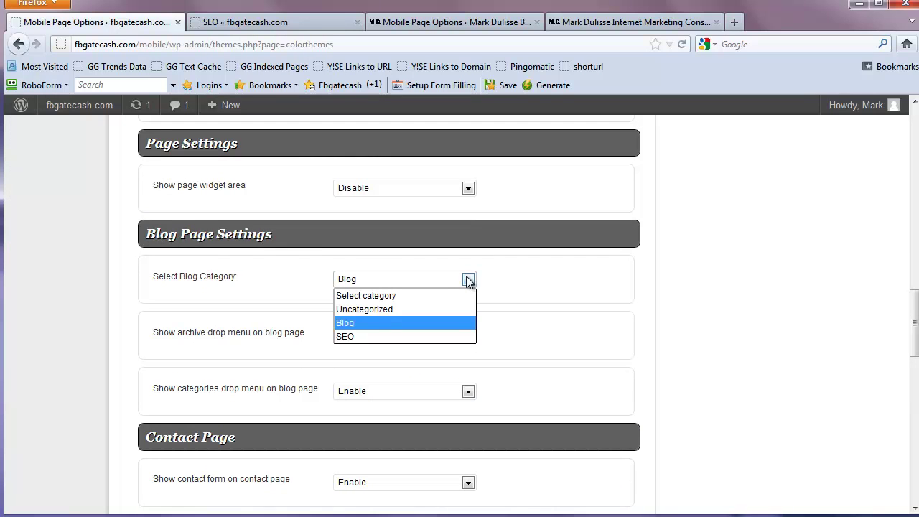
click(372, 323)
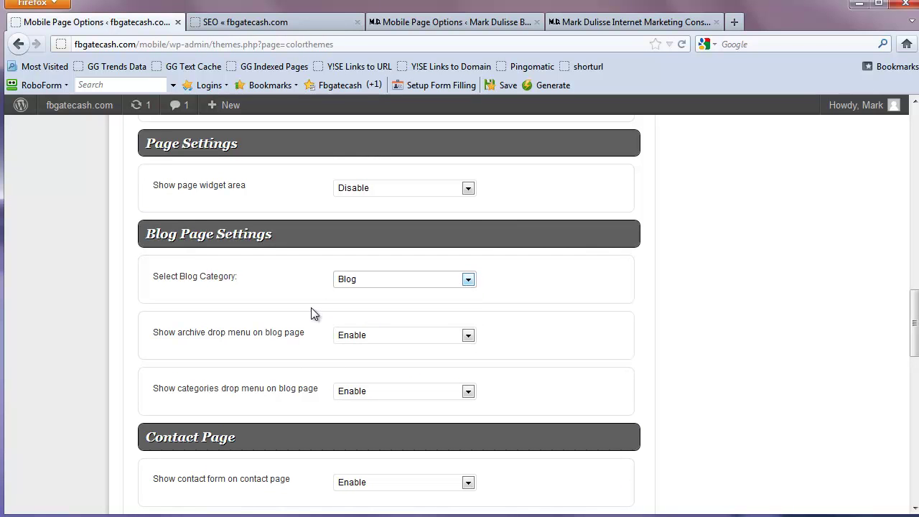
In the other site's Mobile Page Settings, choose Articles as the blog category and save the changes.
click(462, 25)
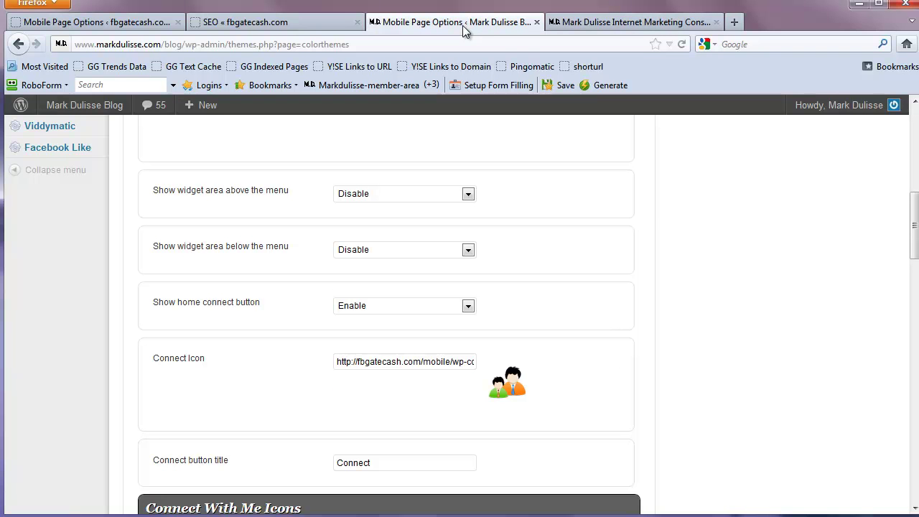
scroll(242, 244, up, 4)
scroll(243, 244, down, 10)
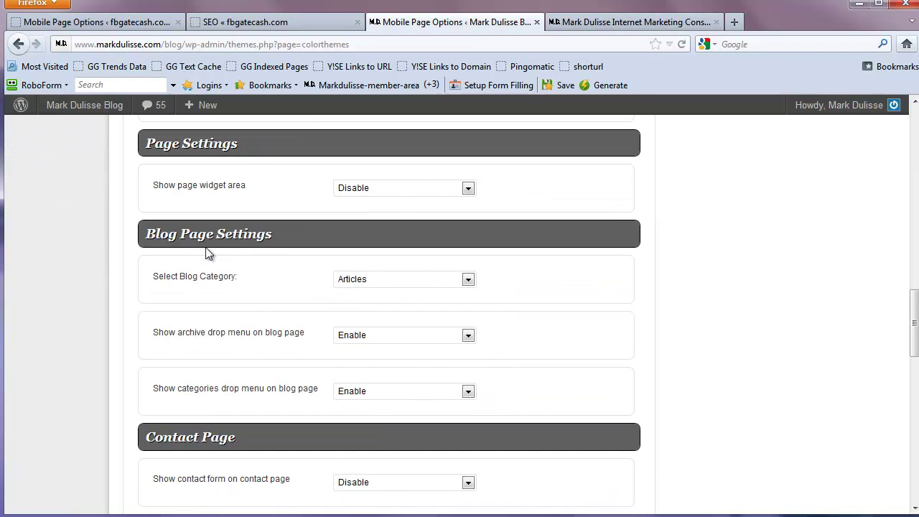
click(467, 280)
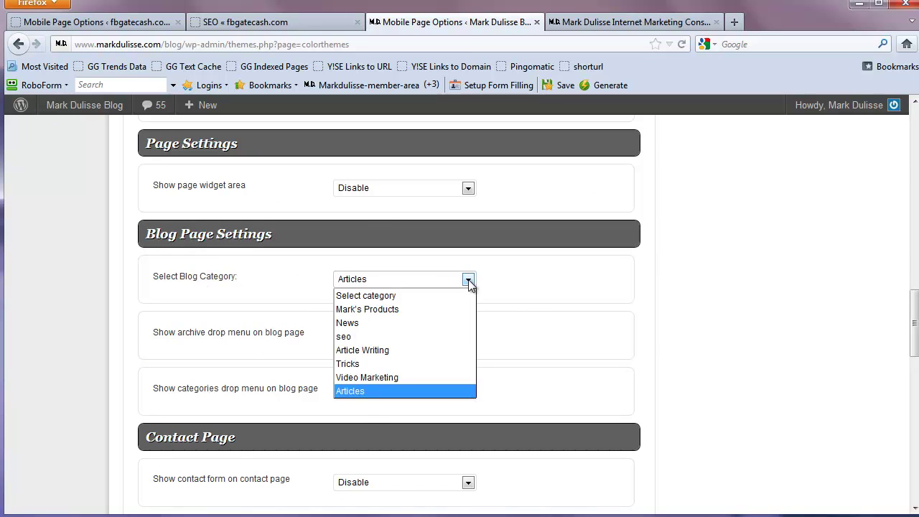
click(358, 391)
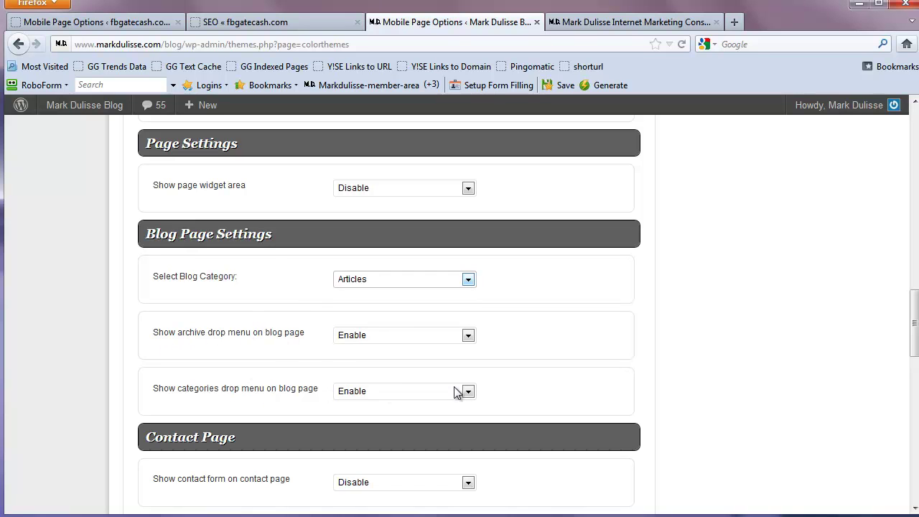
scroll(498, 385, down, 15)
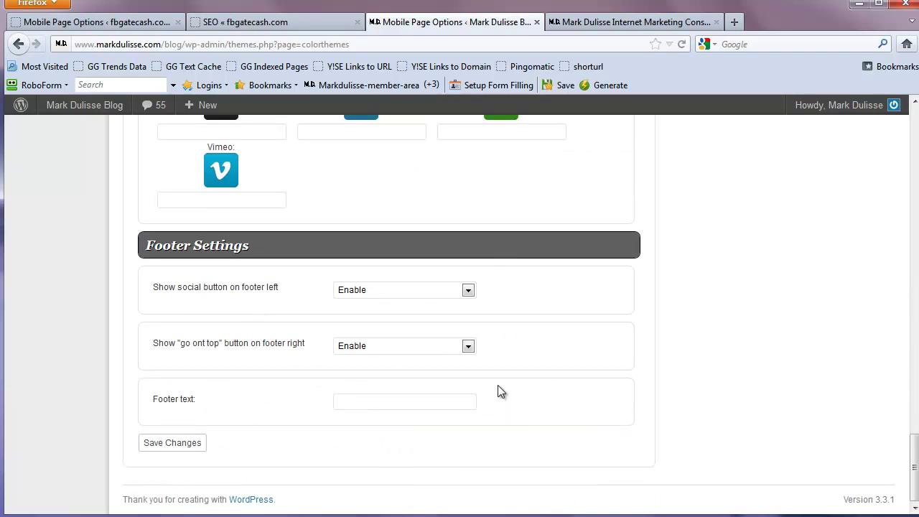
click(154, 446)
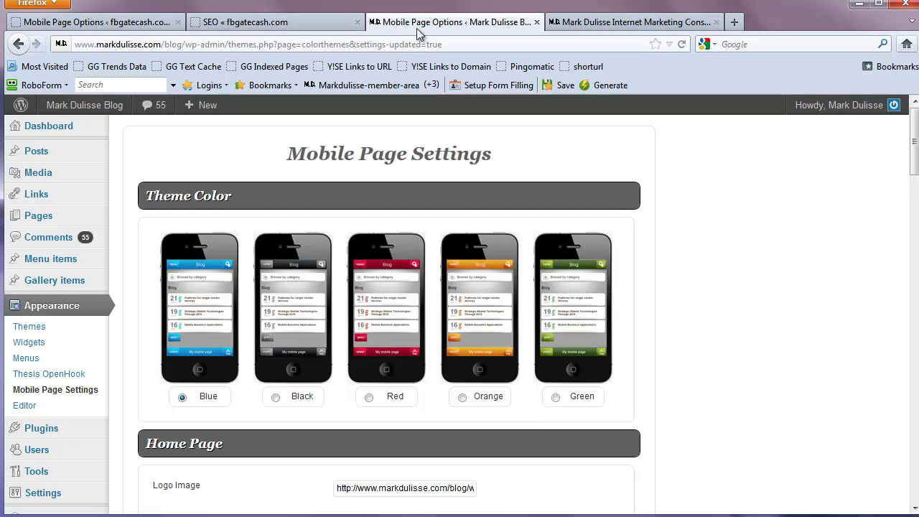
Open this site's list of menu items and locate the Blog item.
scroll(667, 225, down, 3)
scroll(667, 226, up, 3)
mouse_move(41, 264)
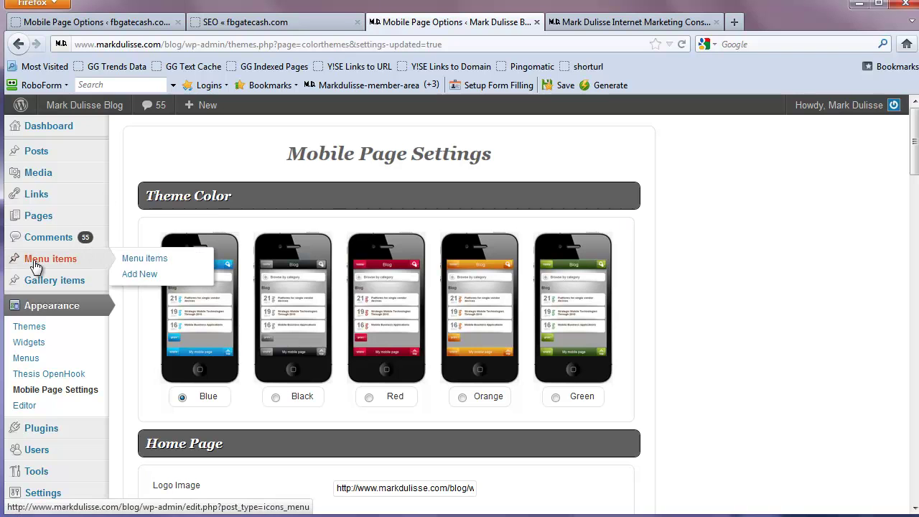
click(143, 263)
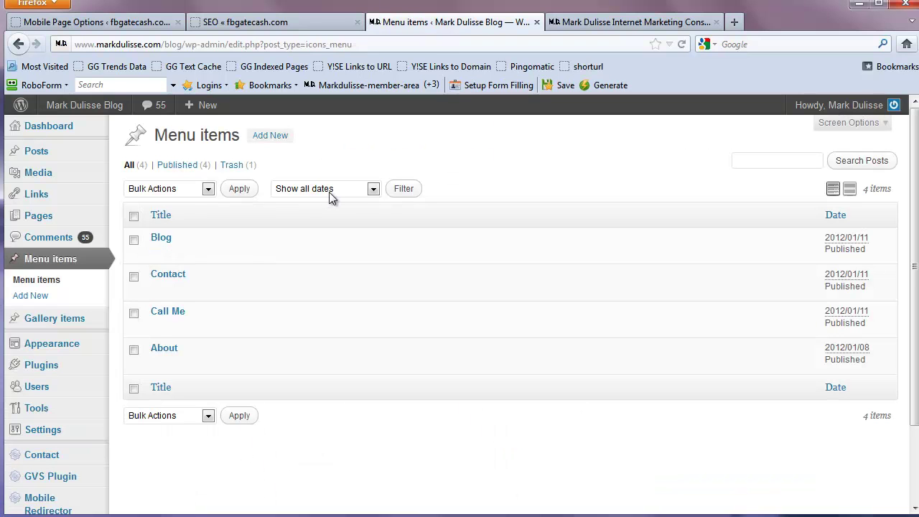
drag(181, 238, 158, 242)
click(228, 233)
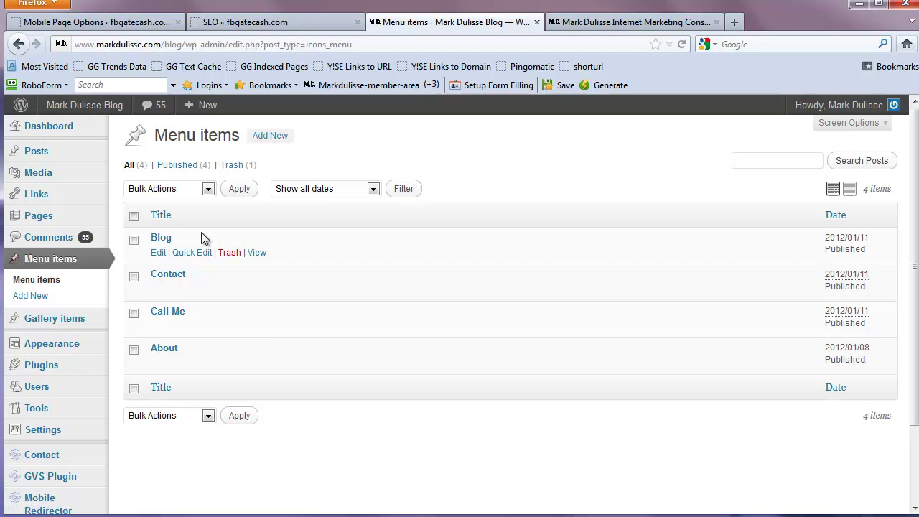
Reload the public blog's home page and compare its icons with the menu items list, focusing on Blog.
click(591, 24)
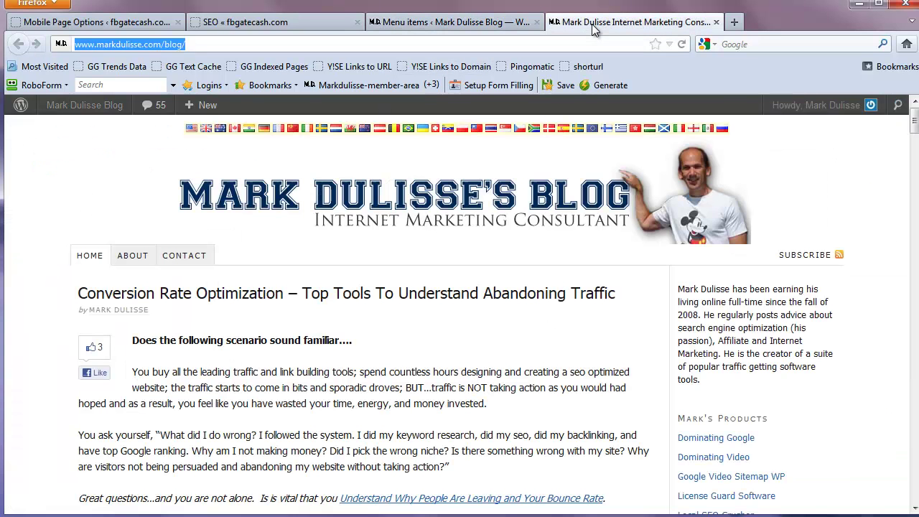
click(683, 43)
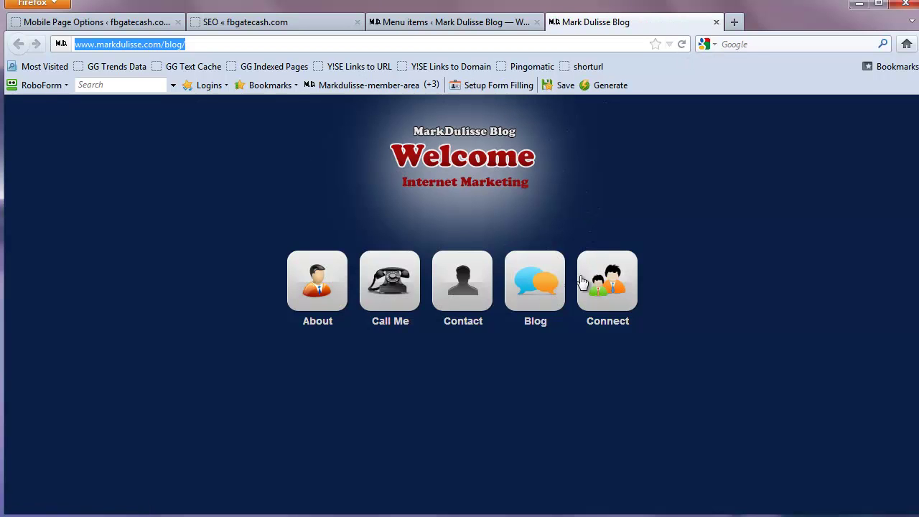
click(479, 21)
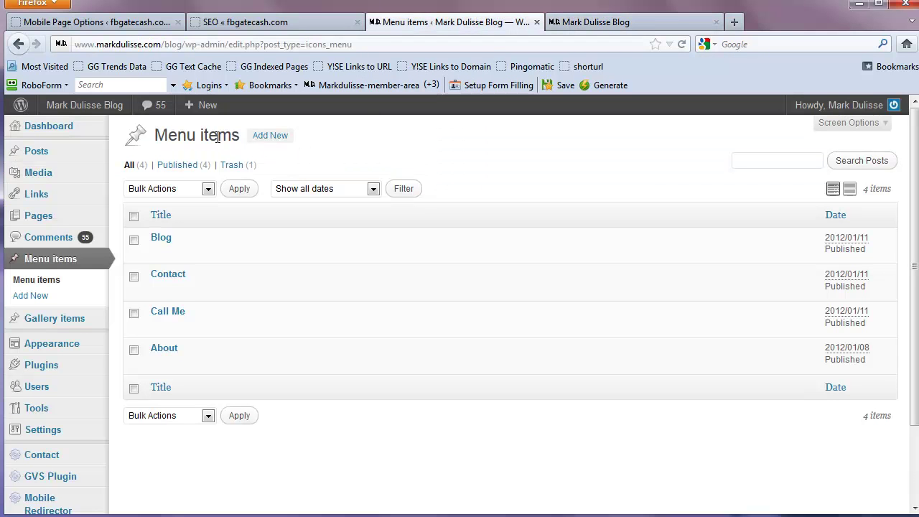
drag(237, 131, 152, 135)
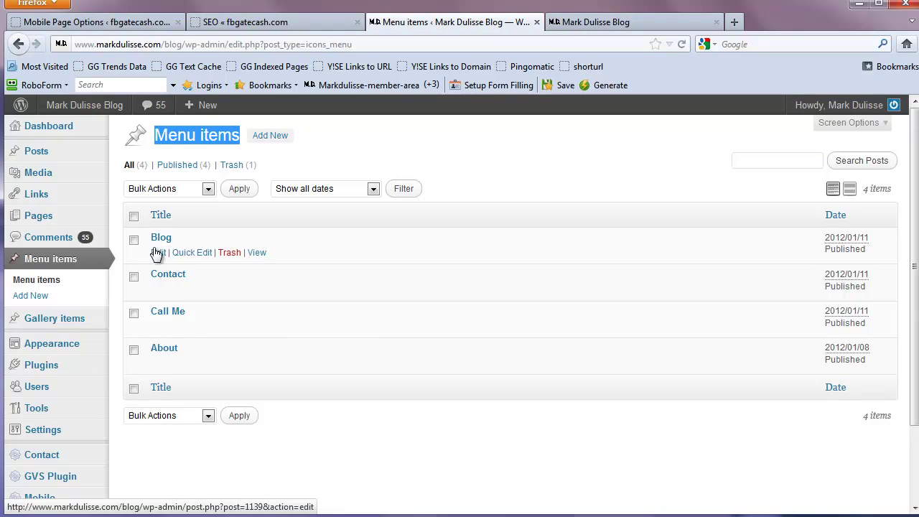
click(560, 23)
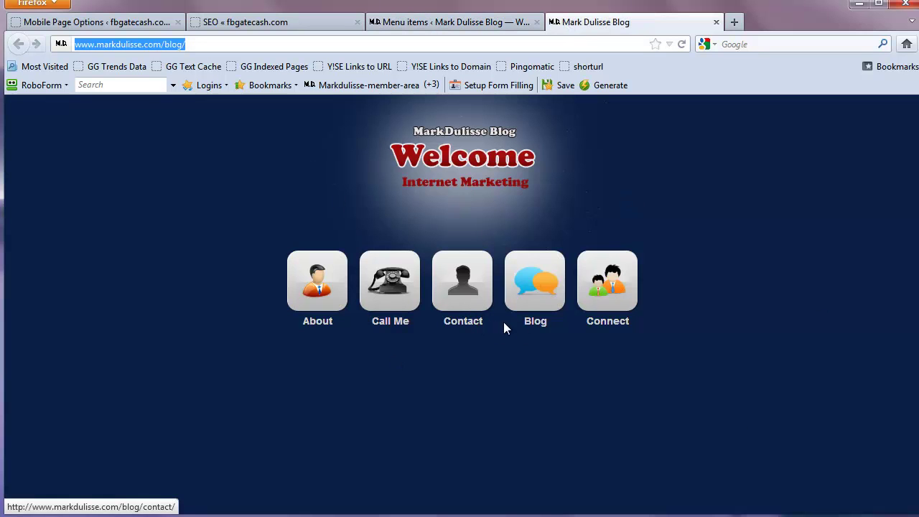
drag(554, 322, 538, 328)
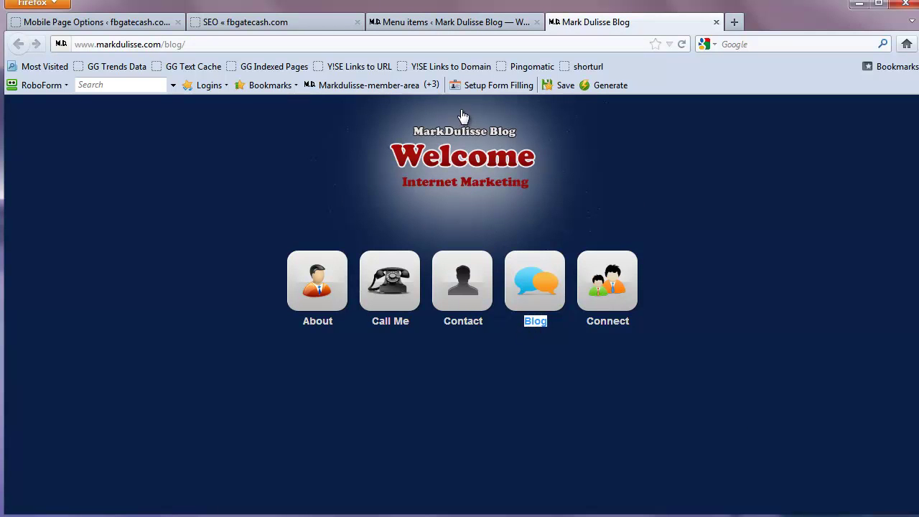
click(546, 331)
click(452, 22)
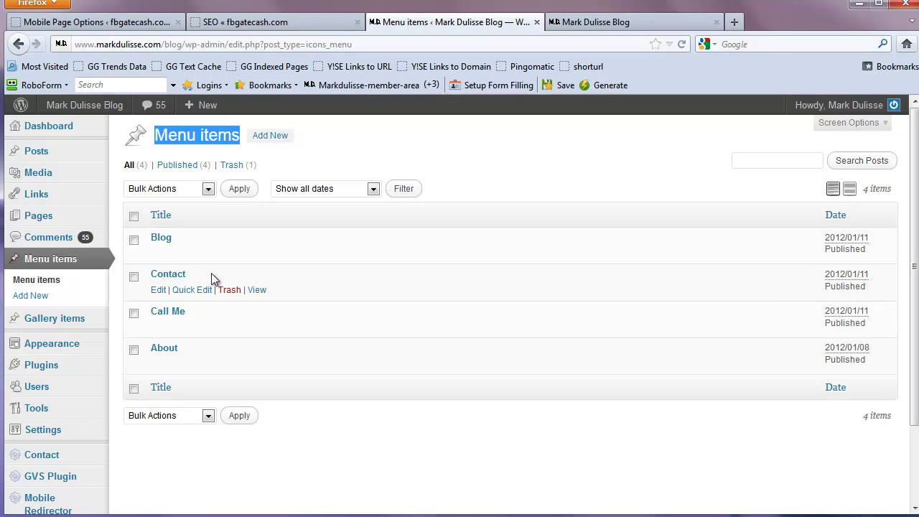
Open the Blog menu item for editing and examine its title and the articles slug in its link URL.
click(157, 255)
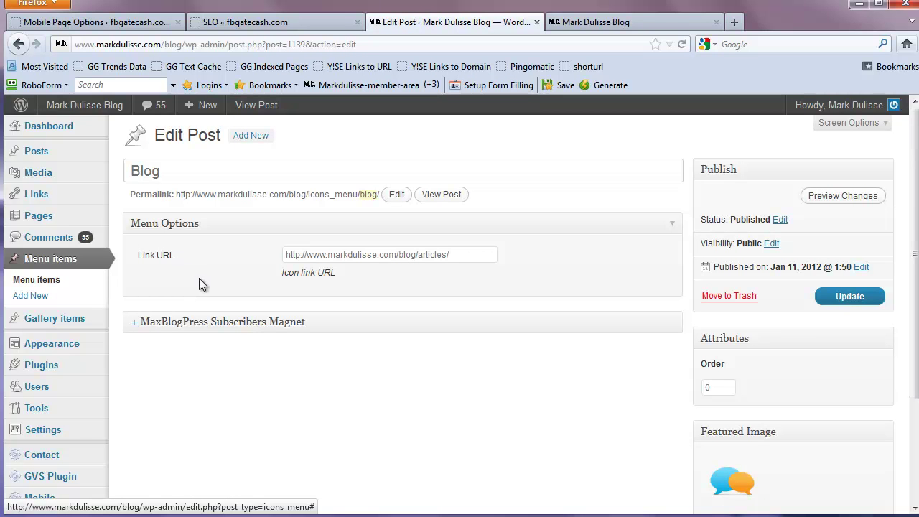
double_click(192, 171)
click(201, 266)
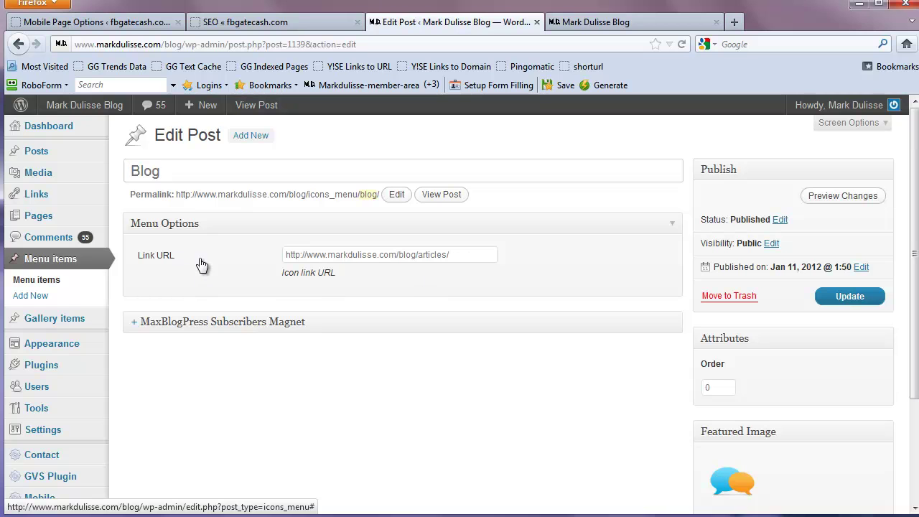
triple_click(453, 254)
click(326, 254)
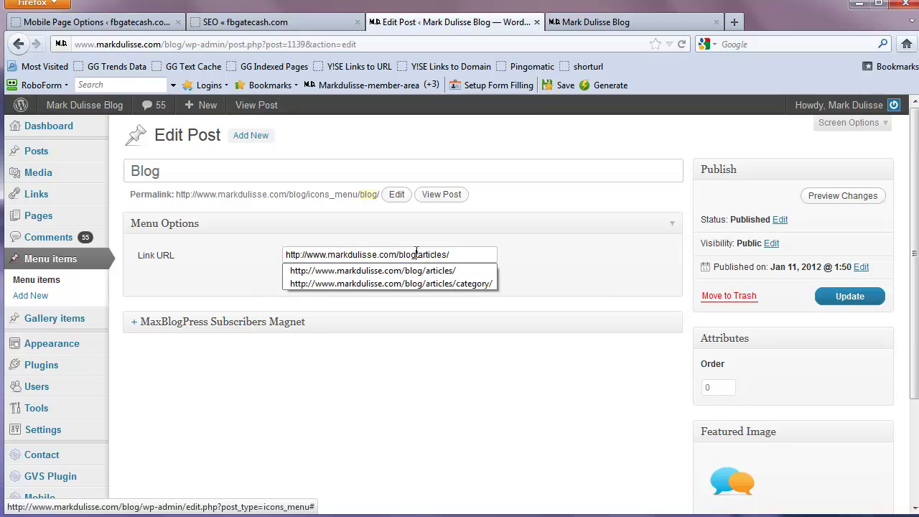
drag(451, 255, 419, 255)
click(562, 262)
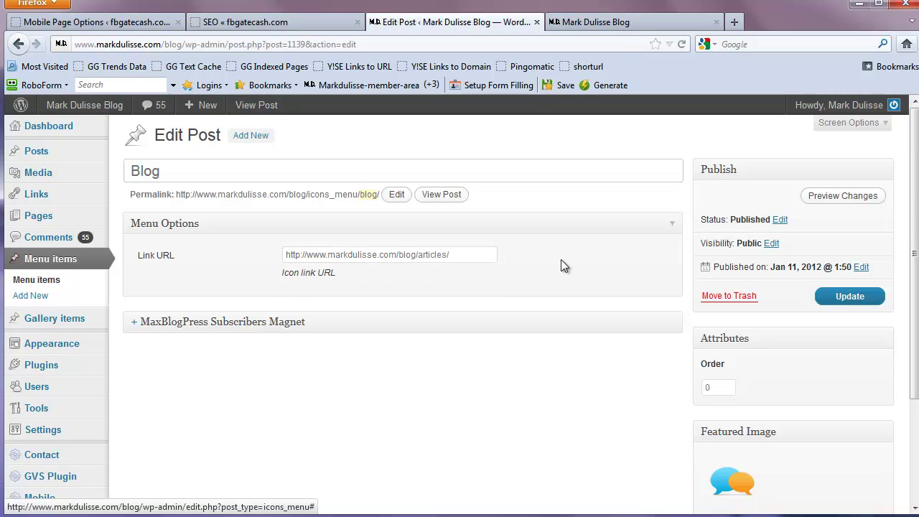
Switch back to the fbgatecash.com admin, list its menu items and open the Blog item for editing.
click(277, 22)
click(127, 24)
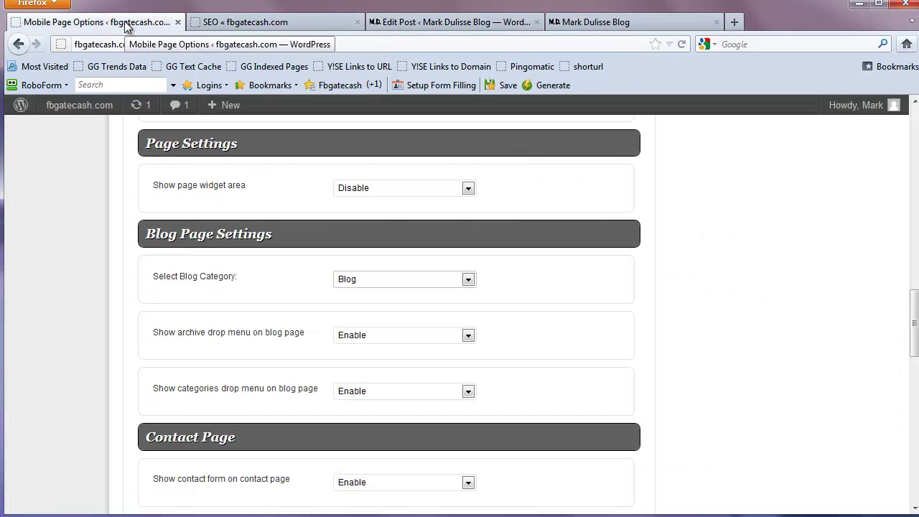
scroll(64, 200, up, 5)
scroll(64, 200, up, 10)
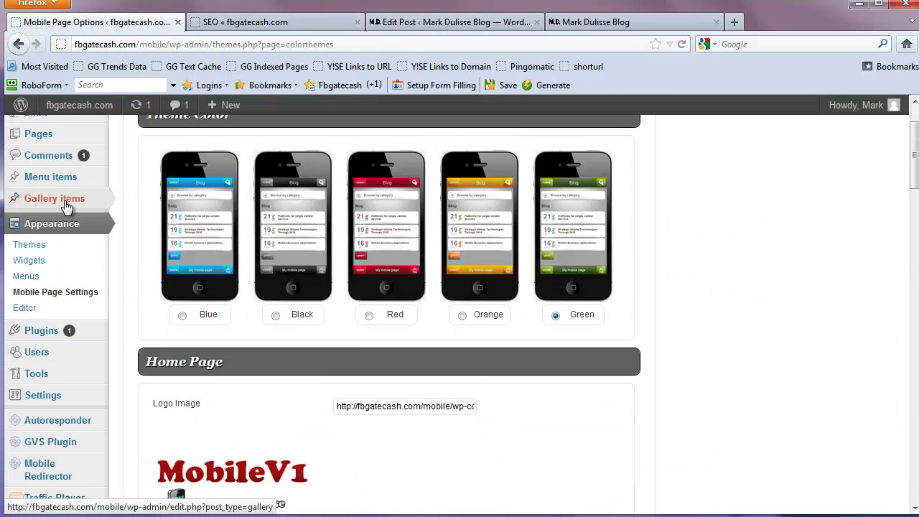
mouse_move(87, 262)
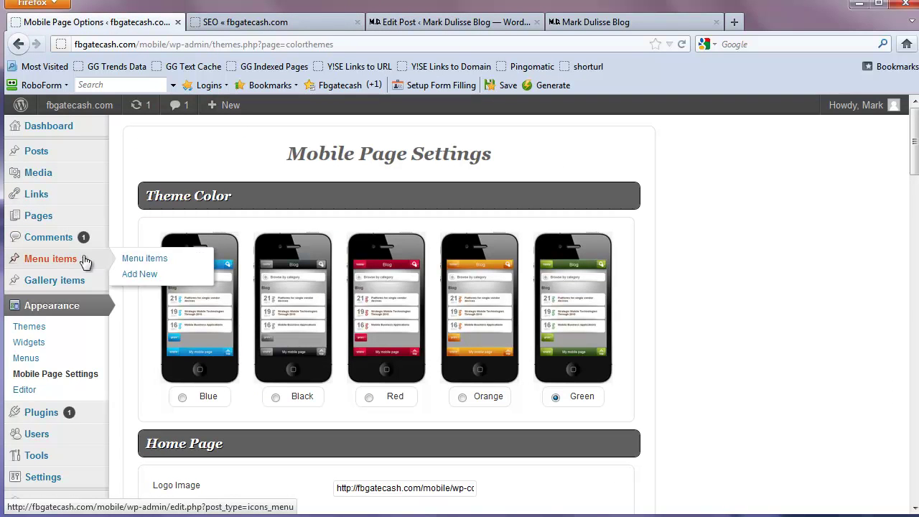
click(144, 259)
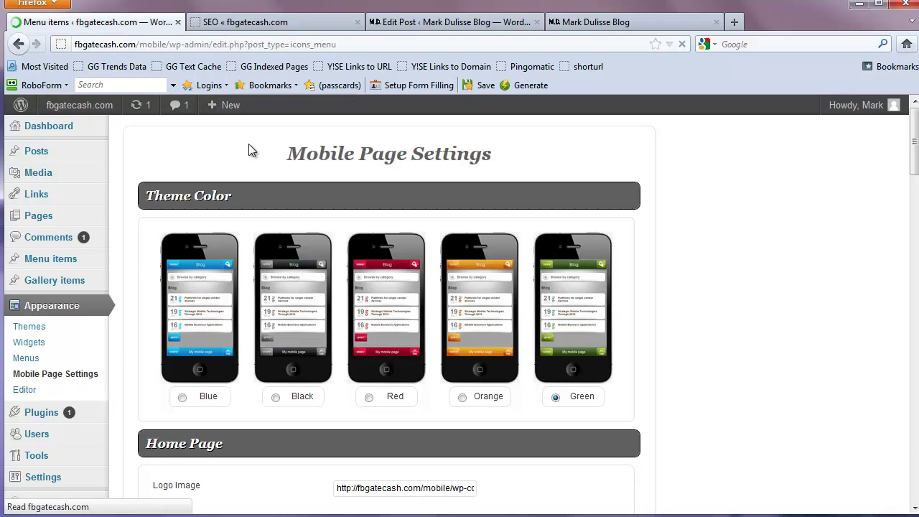
scroll(239, 335, down, 2)
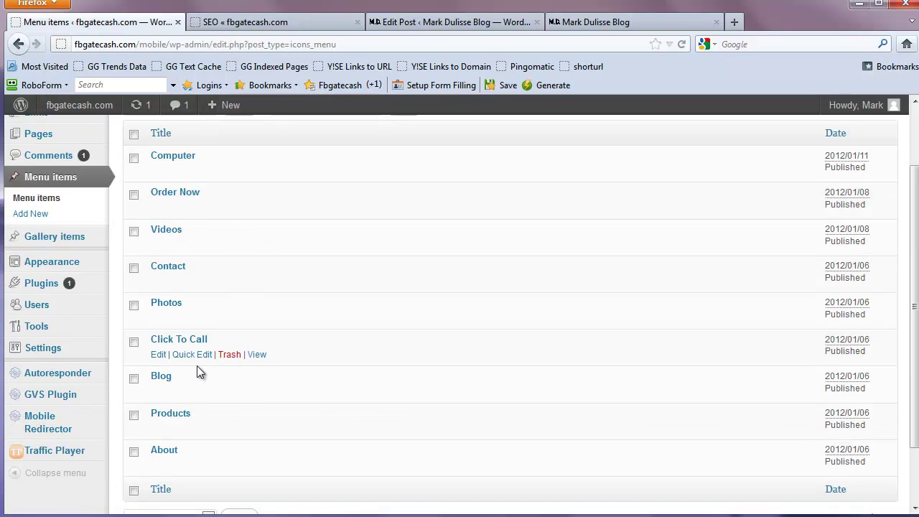
click(163, 391)
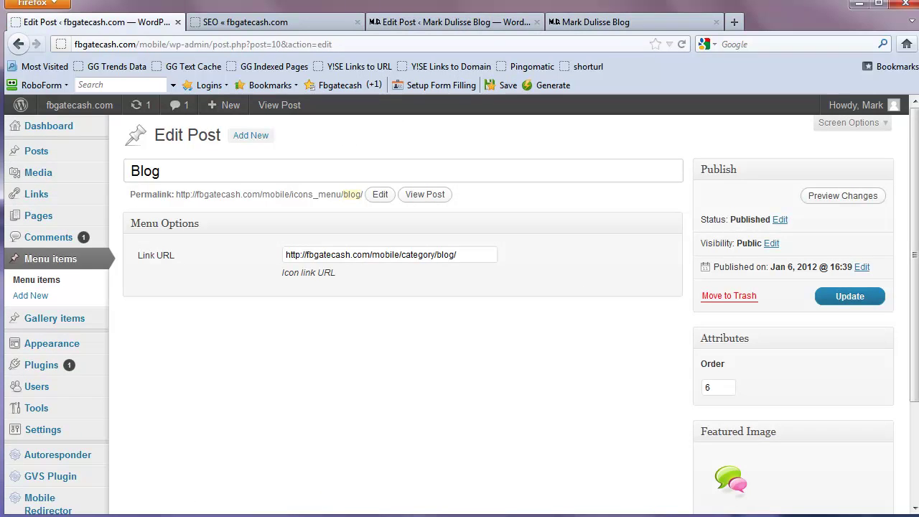
Compare the two sites' Blog menu items and examine the category path and blog slug in the fbgatecash.com link URL.
click(455, 22)
click(84, 22)
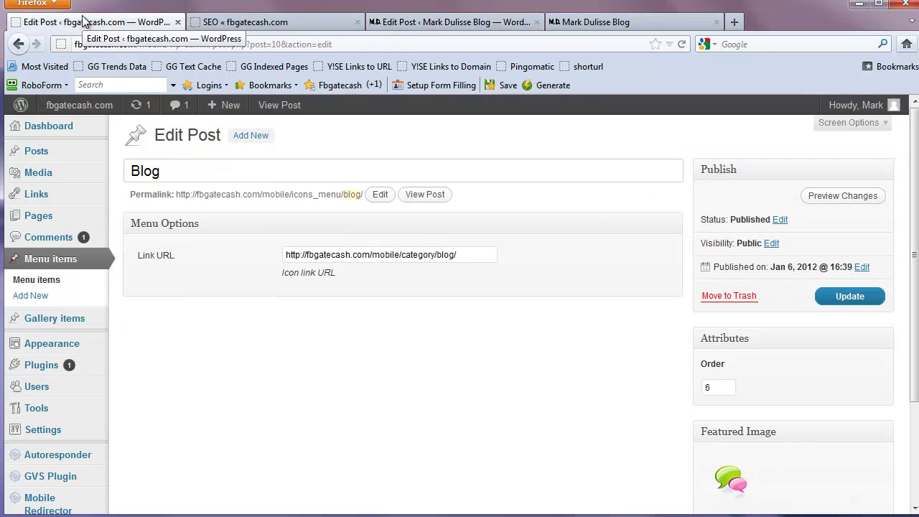
drag(432, 254, 461, 255)
click(401, 256)
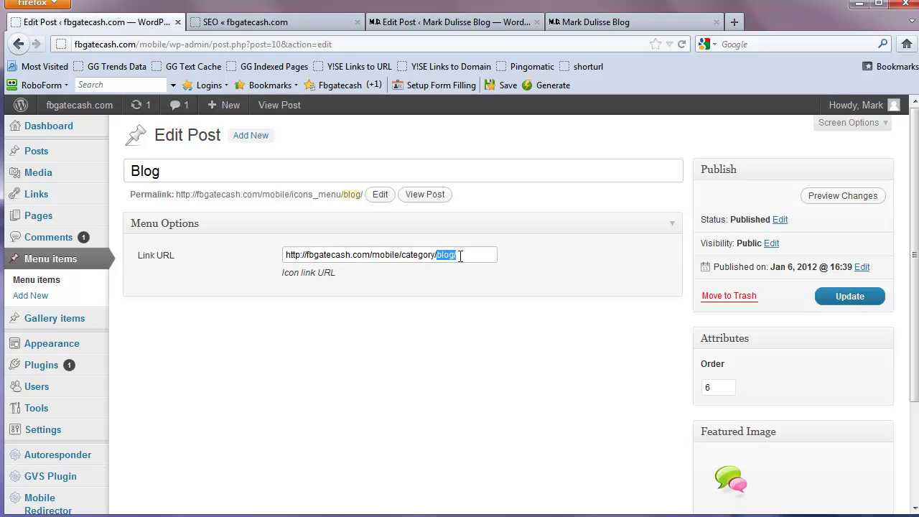
Insert category/ before articles/ in the link URL of the blog site's Blog menu item and update the item.
click(609, 25)
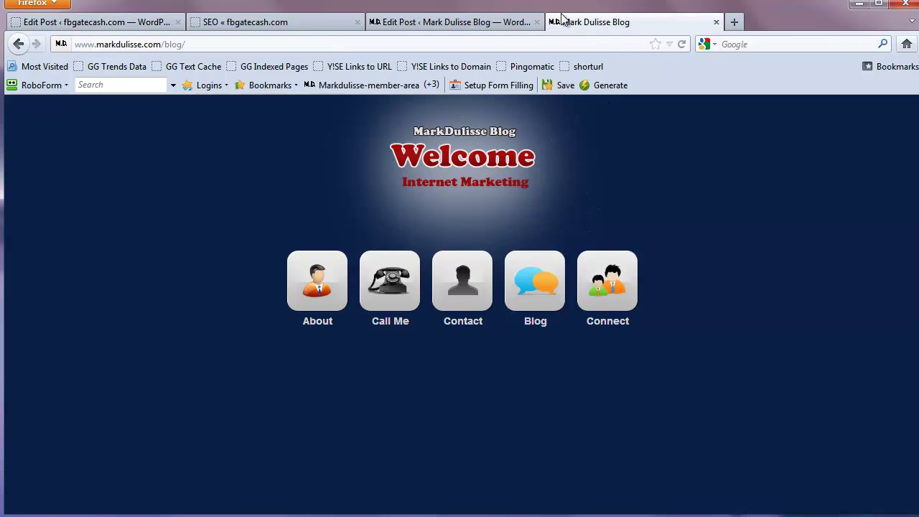
click(460, 24)
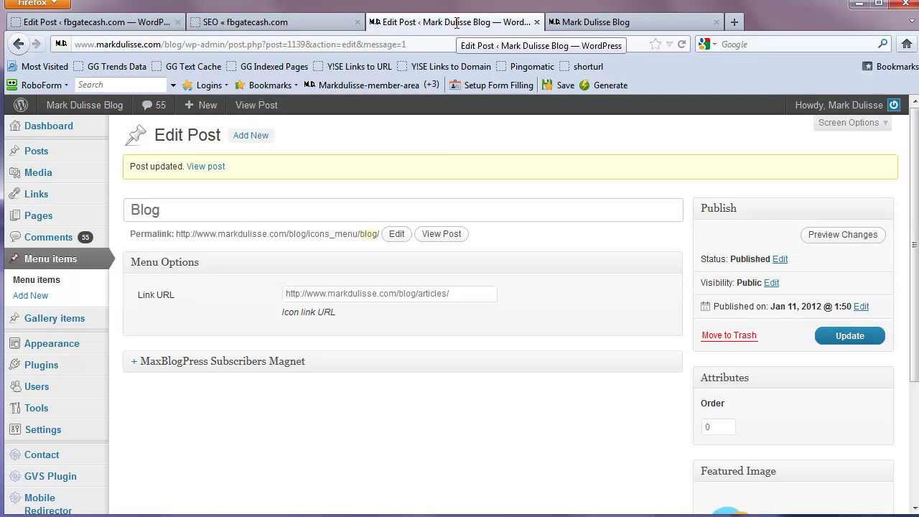
triple_click(321, 290)
click(356, 295)
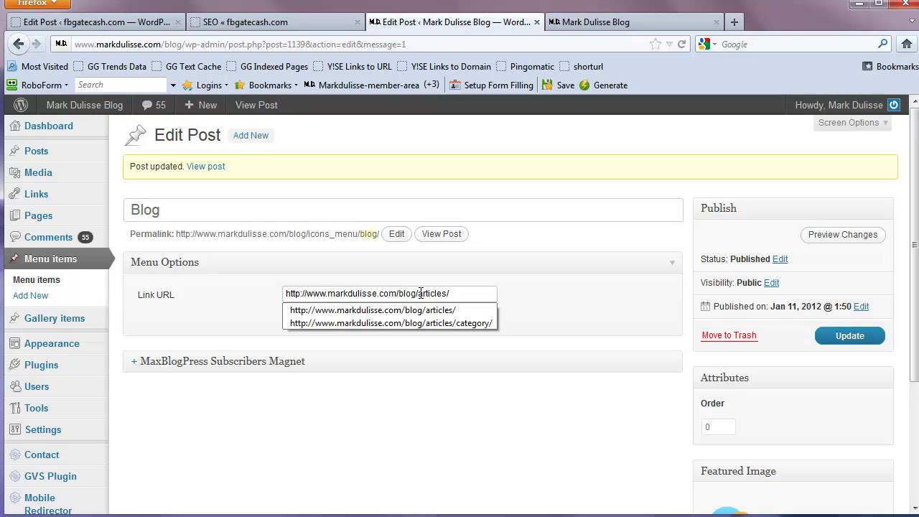
text(category/)
click(376, 432)
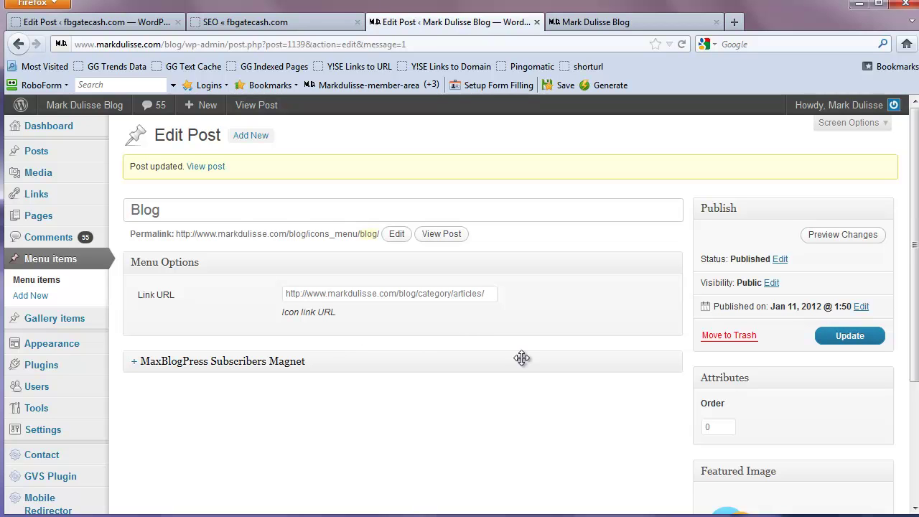
click(859, 341)
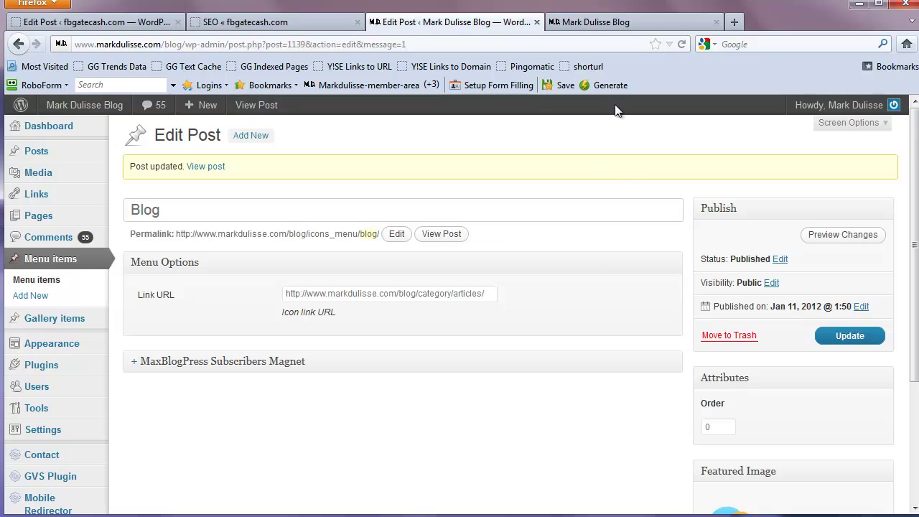
Reload the public blog's home page, open its Blog section and expand the list for browsing by category.
click(610, 22)
click(682, 44)
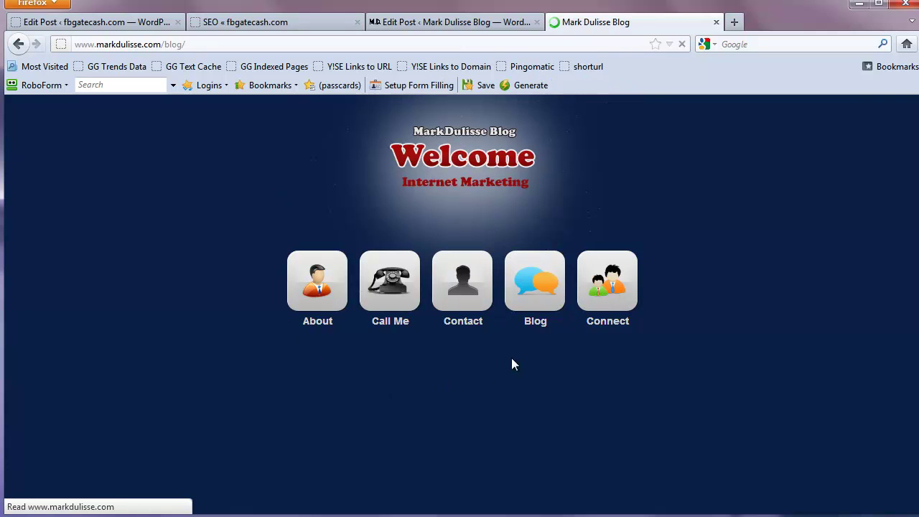
click(537, 290)
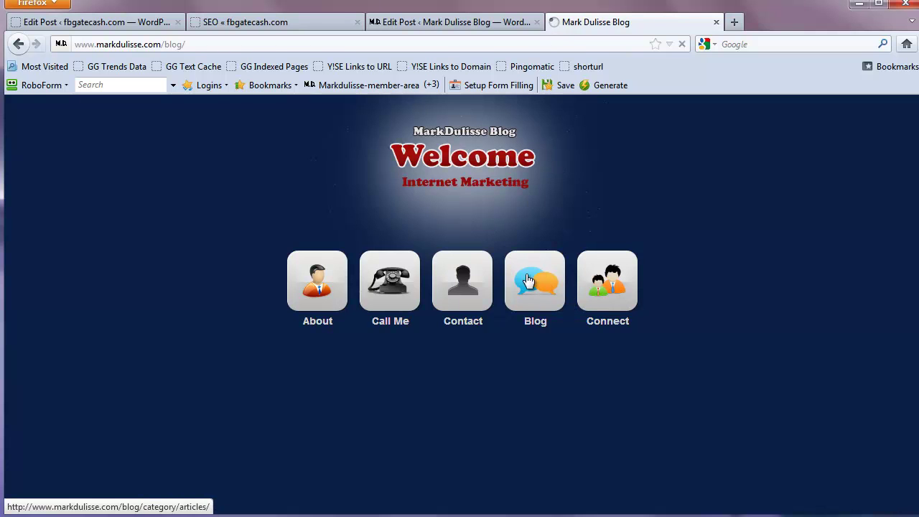
click(533, 296)
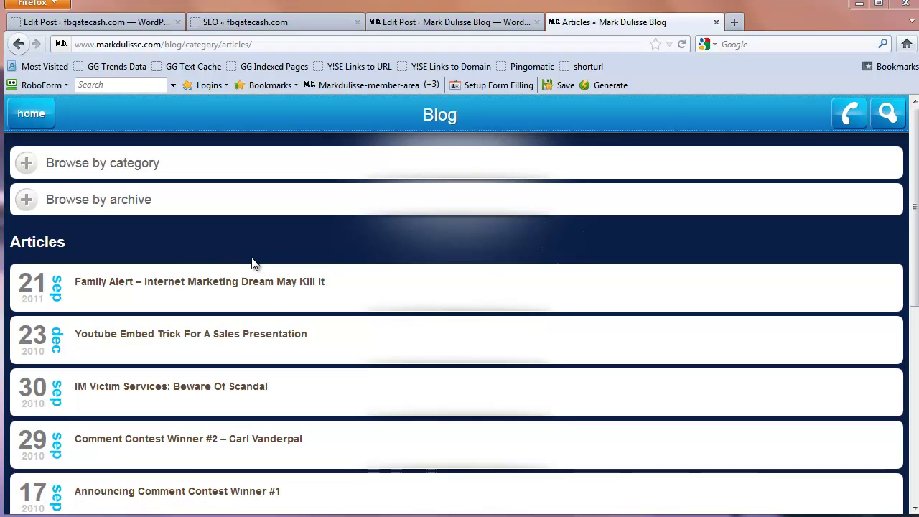
click(25, 165)
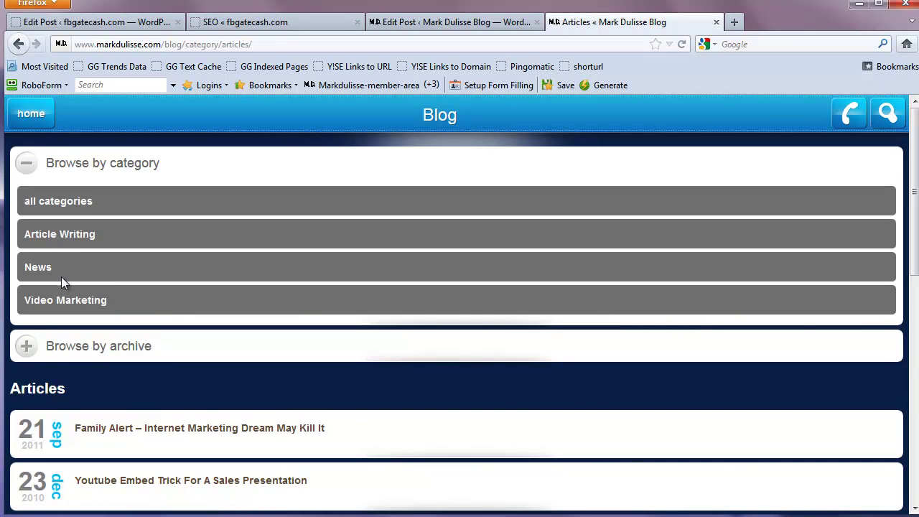
Return to the blog site's admin and open its post categories page.
click(407, 31)
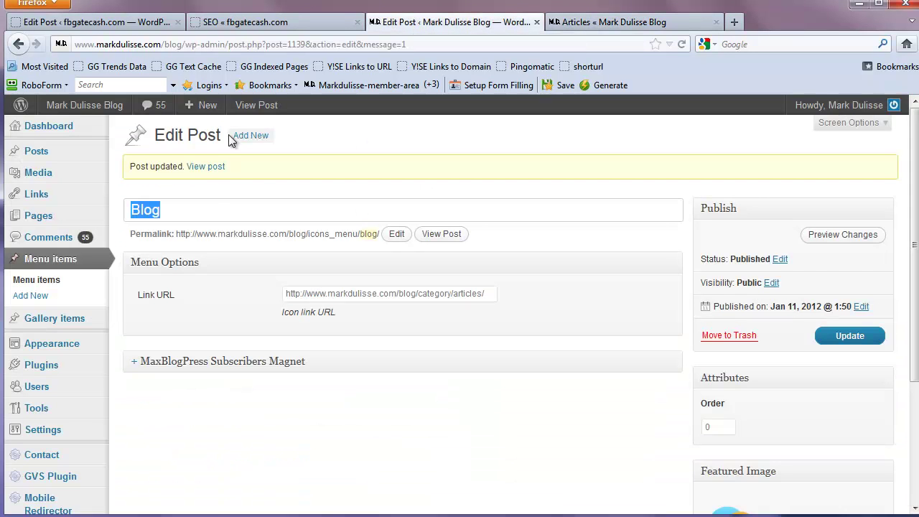
mouse_move(33, 156)
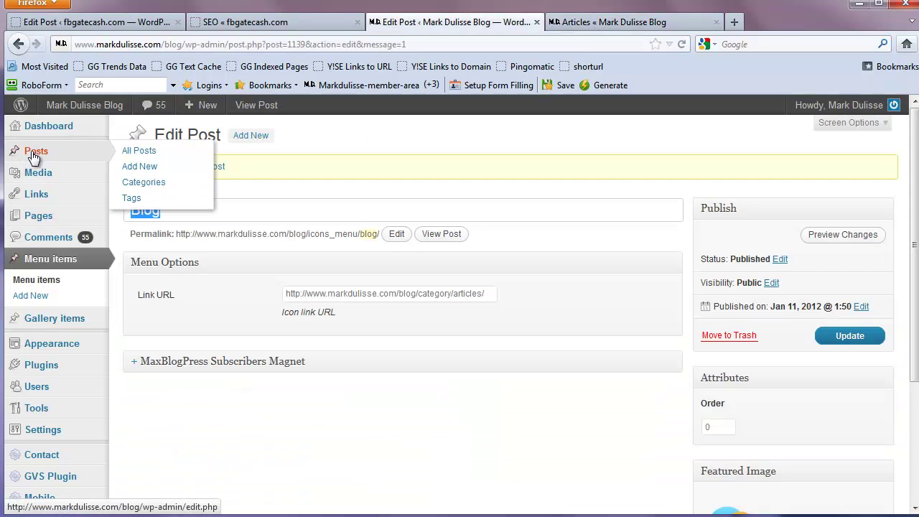
click(143, 185)
click(359, 275)
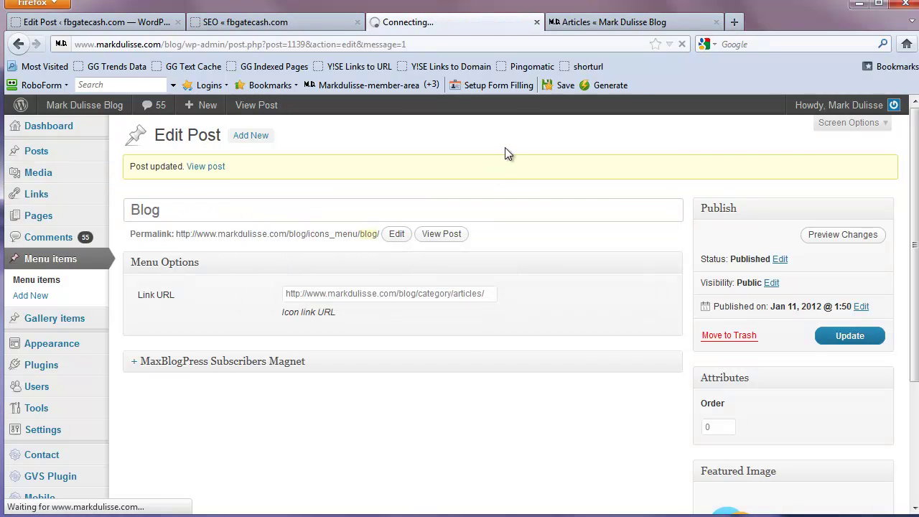
Open the News category on the public blog and examine the category and articles parts of its address.
click(628, 23)
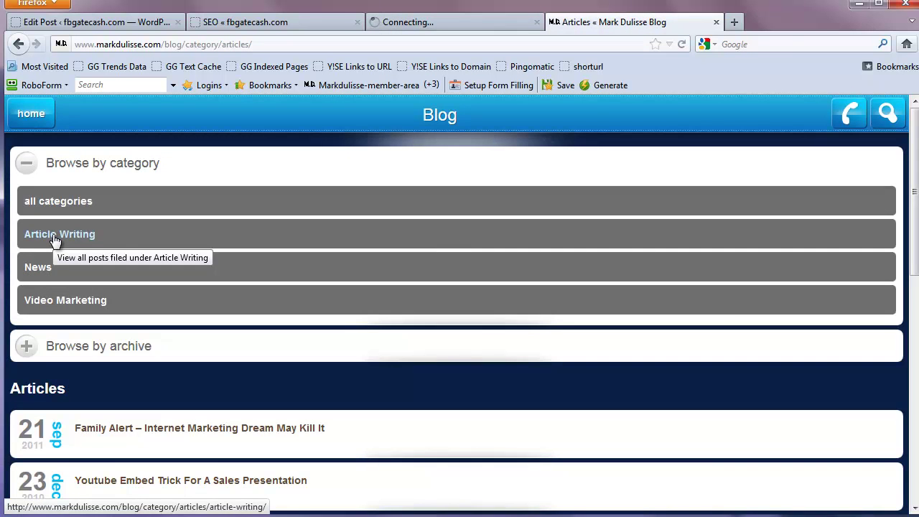
click(39, 269)
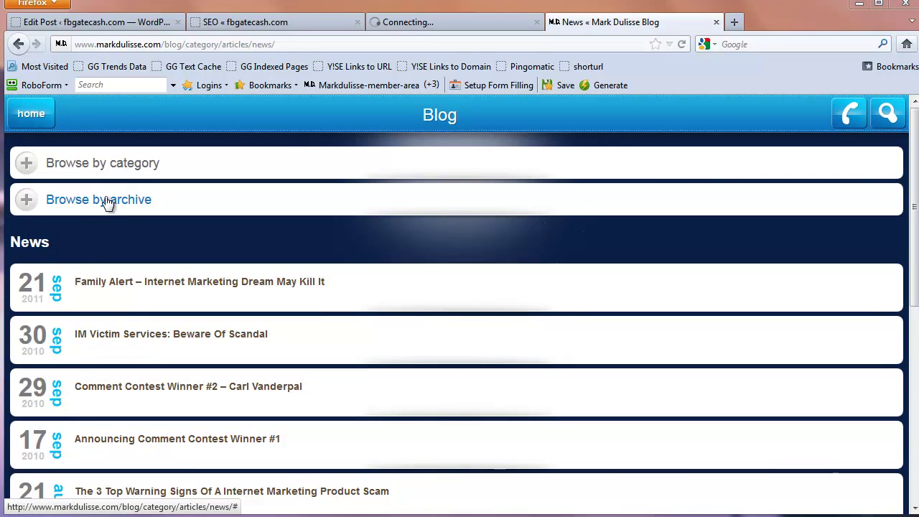
click(177, 44)
click(181, 44)
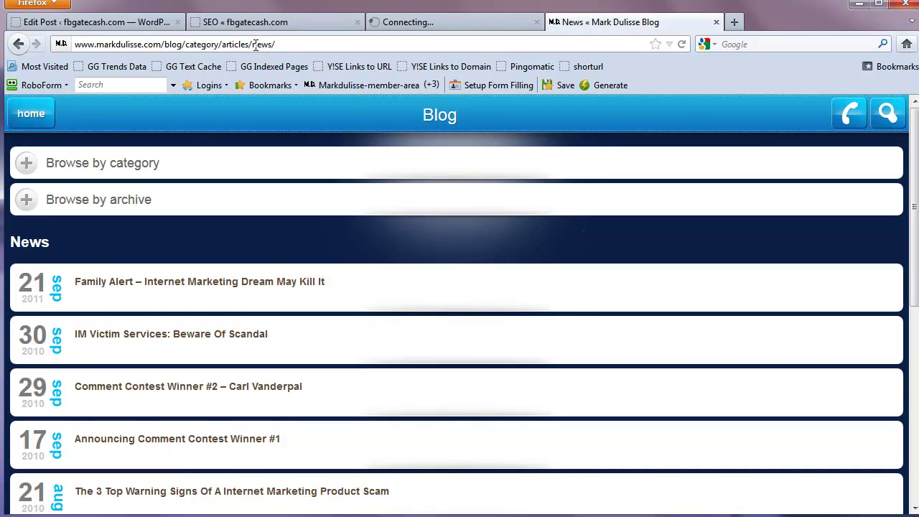
drag(248, 44, 221, 45)
Compare the fbgatecash.com Blog link URL with the public News page's address, examining its category, articles and news parts and the Blog heading.
click(141, 23)
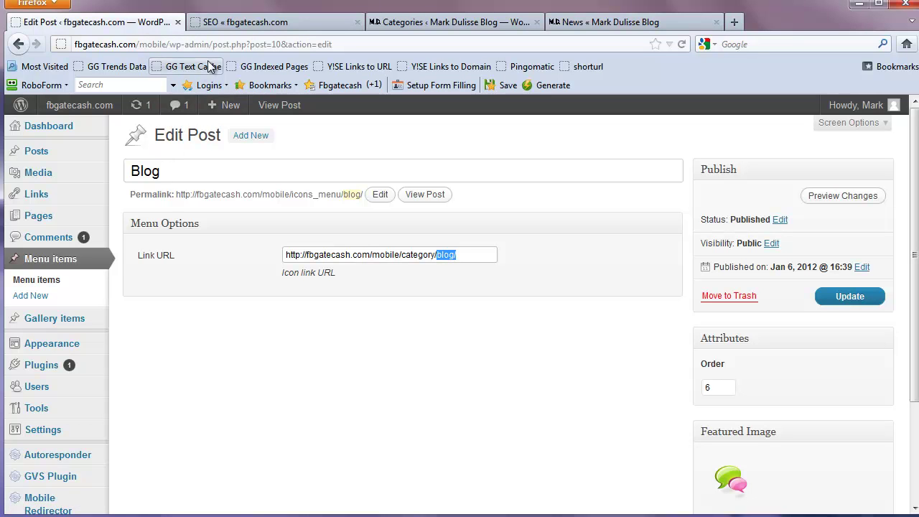
click(607, 24)
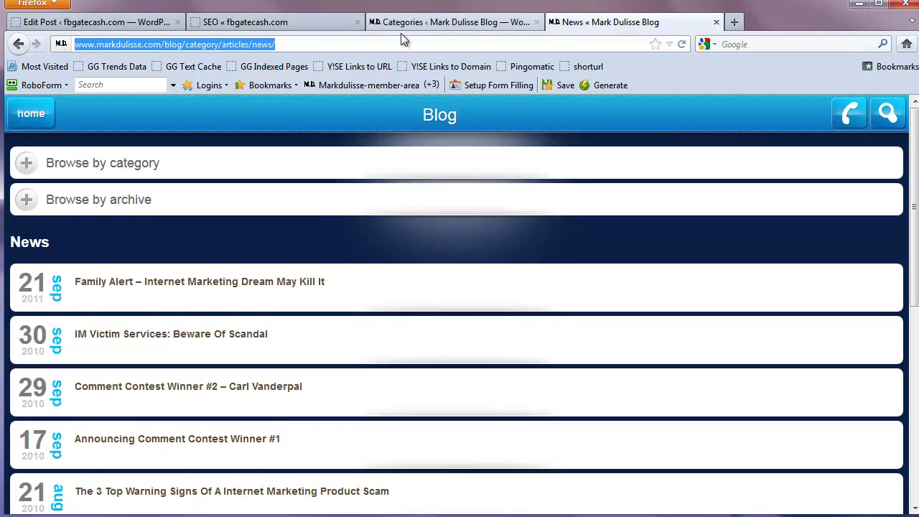
click(164, 44)
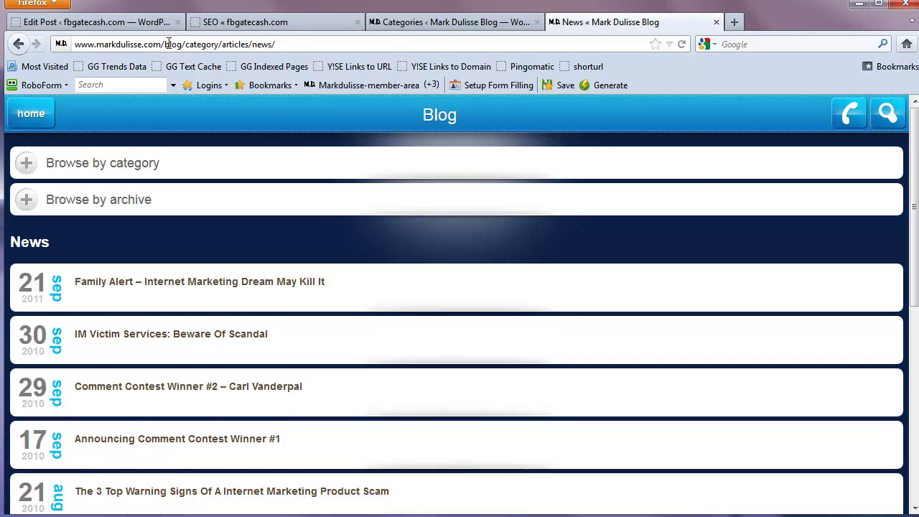
drag(194, 42, 226, 50)
click(229, 46)
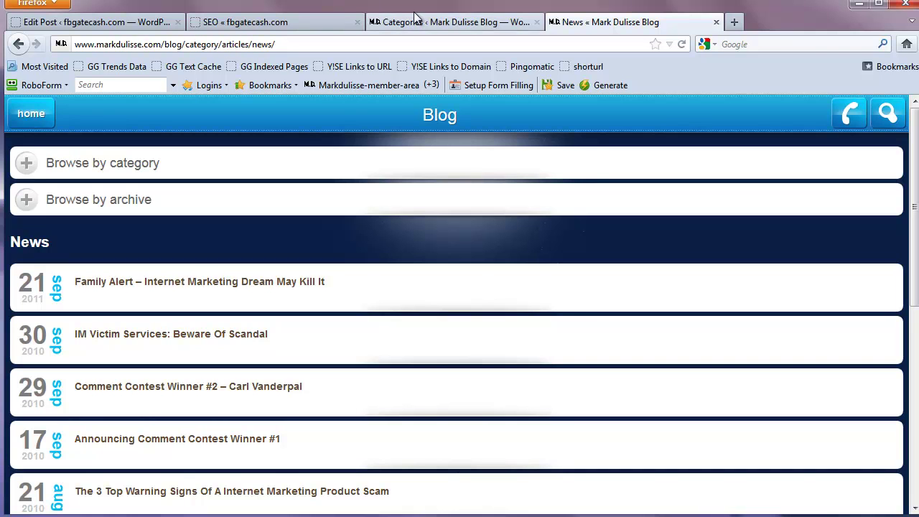
drag(461, 116, 422, 115)
click(421, 114)
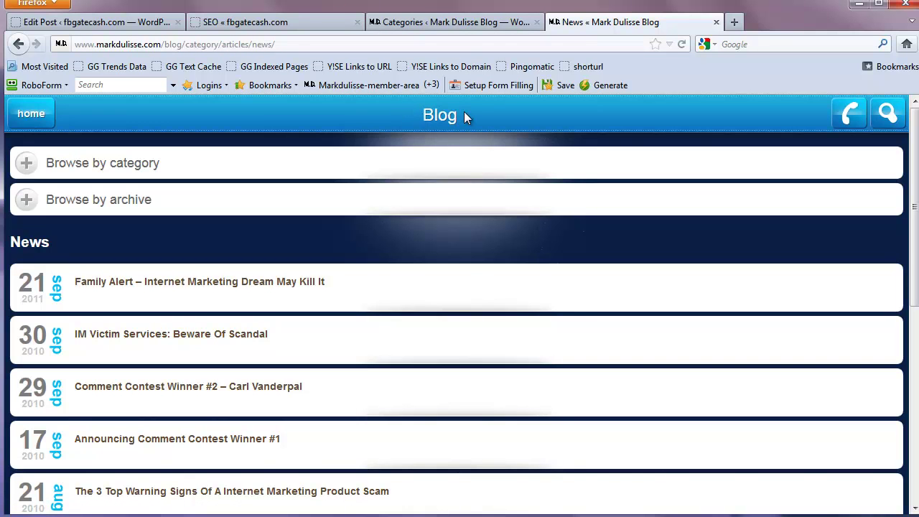
click(415, 113)
drag(275, 45, 257, 45)
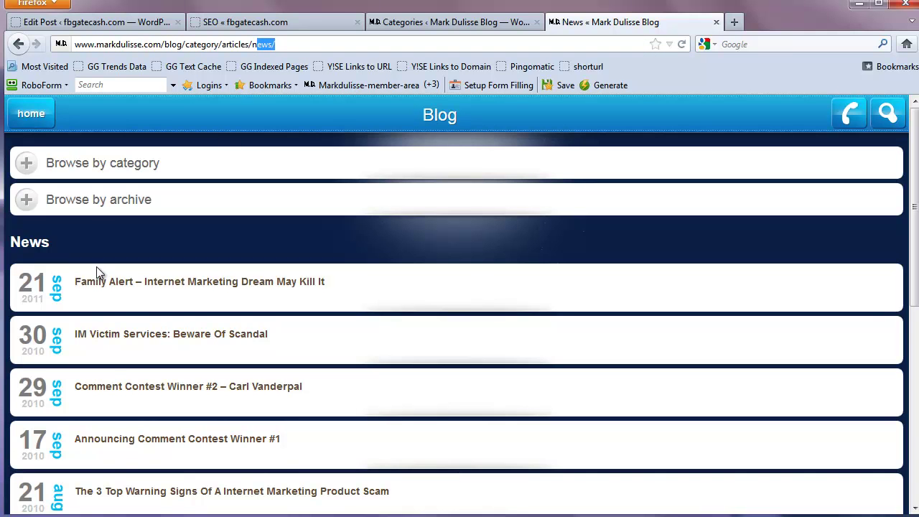
Examine the public blog's archive months, collapse that list and expand the category list for review.
click(28, 202)
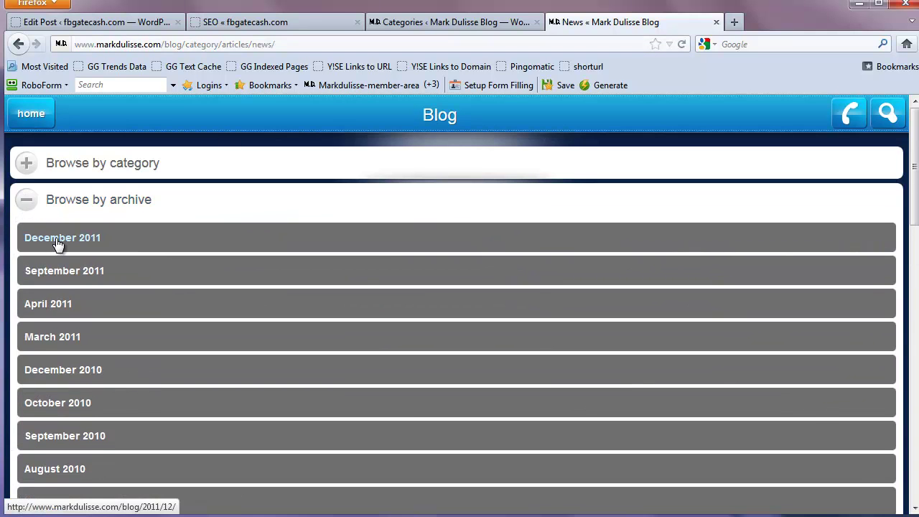
click(21, 204)
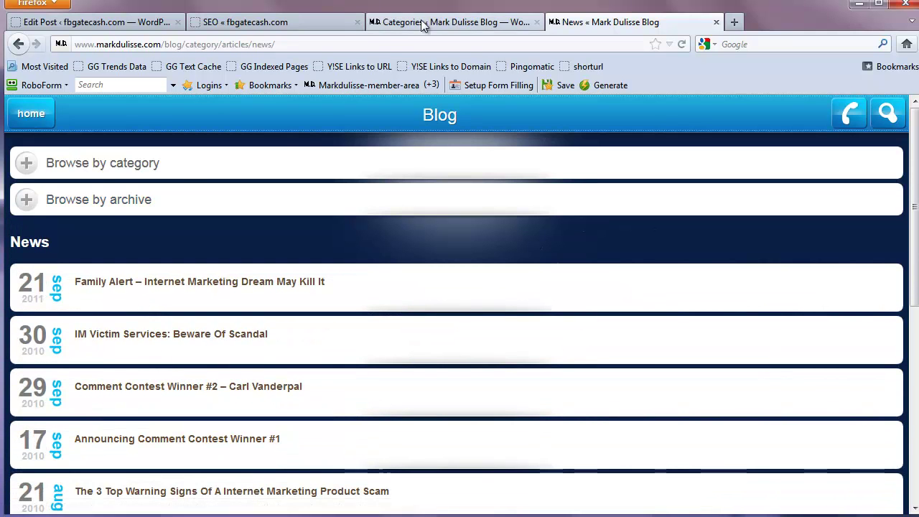
click(35, 164)
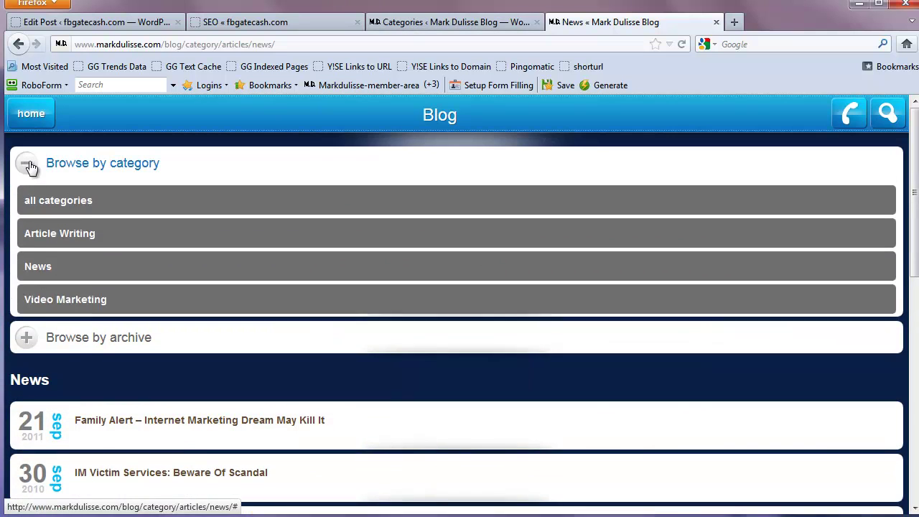
In the blog site's admin, set the parent of the category with the products slug to Articles and update it.
click(475, 20)
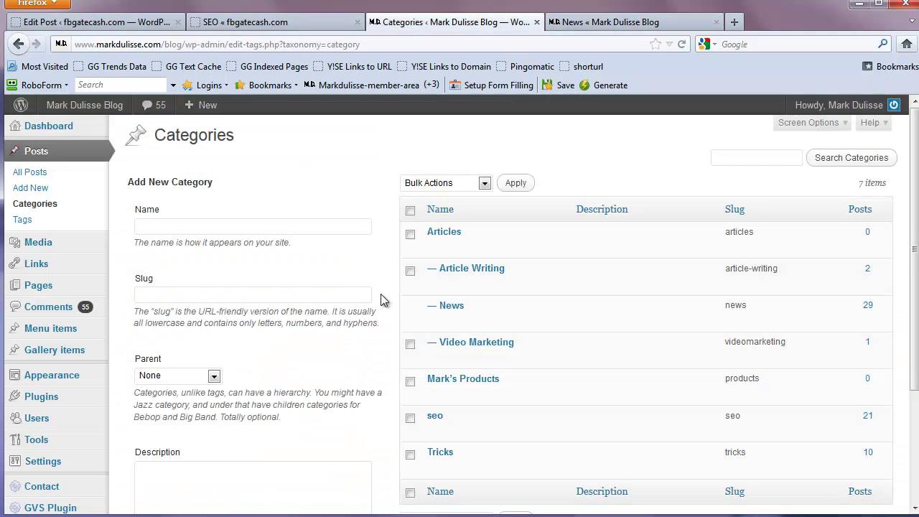
click(435, 393)
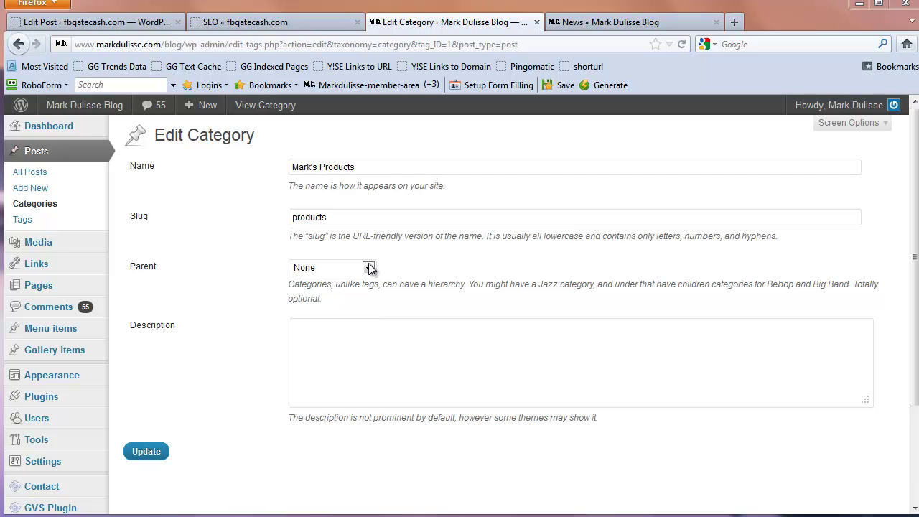
click(368, 267)
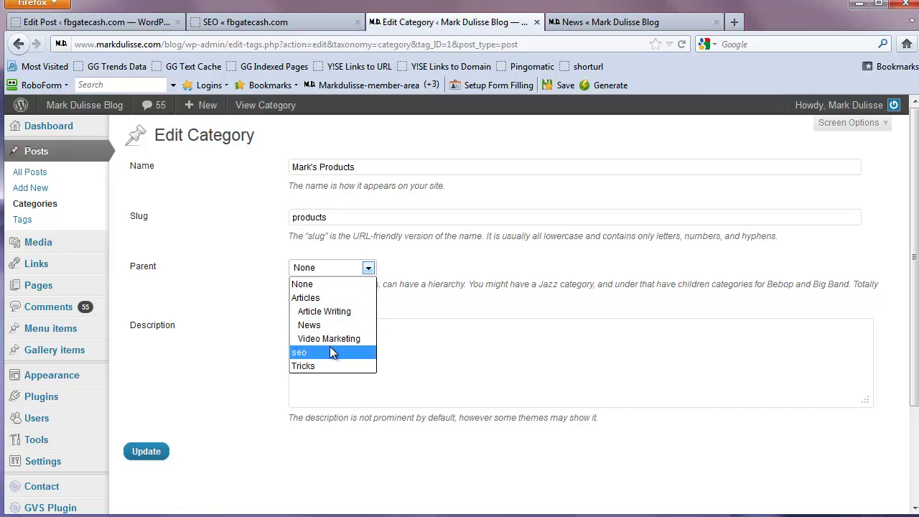
click(301, 299)
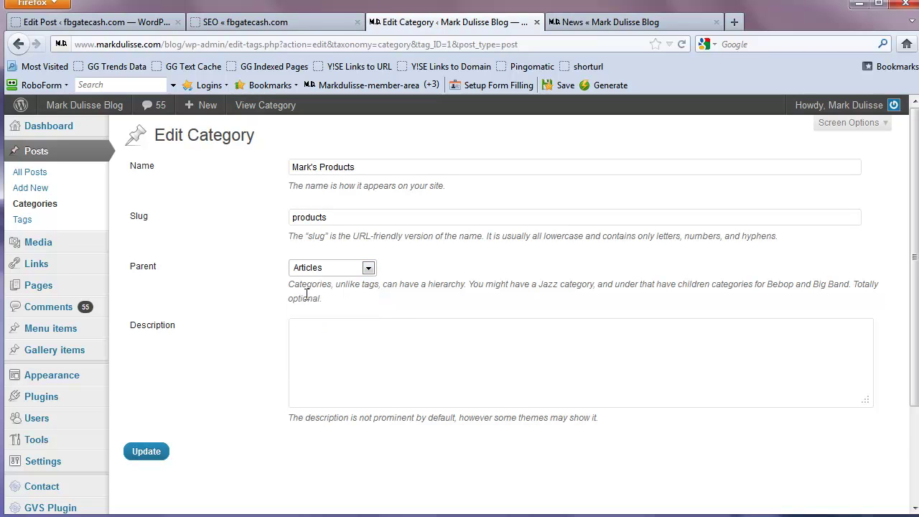
click(147, 452)
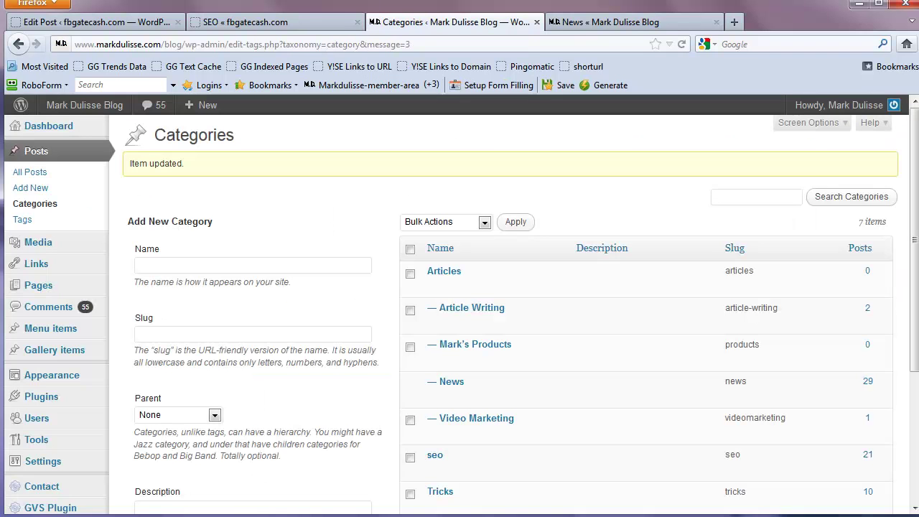
Rename the seo category as SEO, set its parent to Articles and update it.
mouse_move(435, 477)
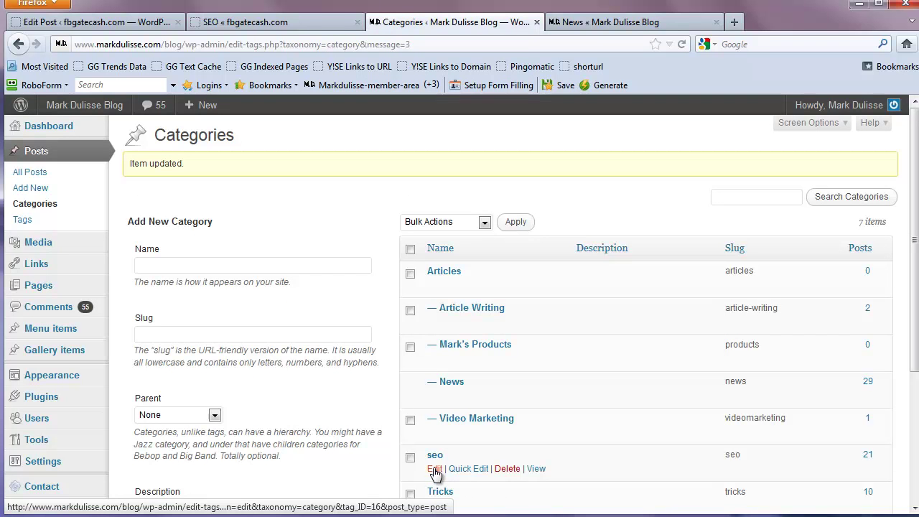
click(434, 470)
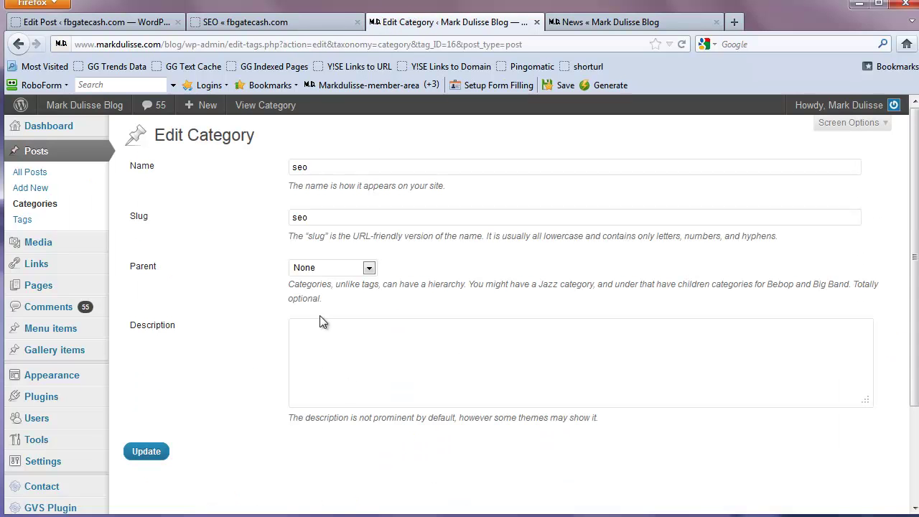
drag(299, 165, 277, 167)
text(SEO)
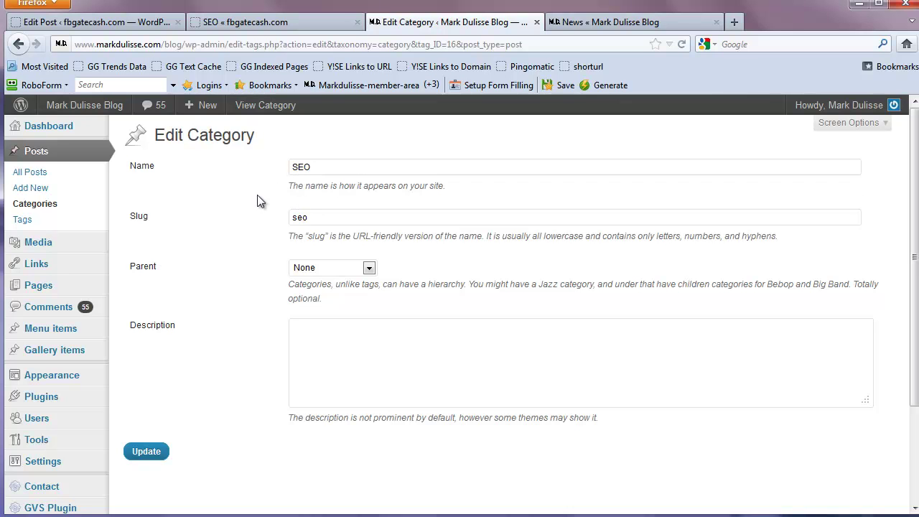
click(368, 268)
click(343, 297)
click(144, 450)
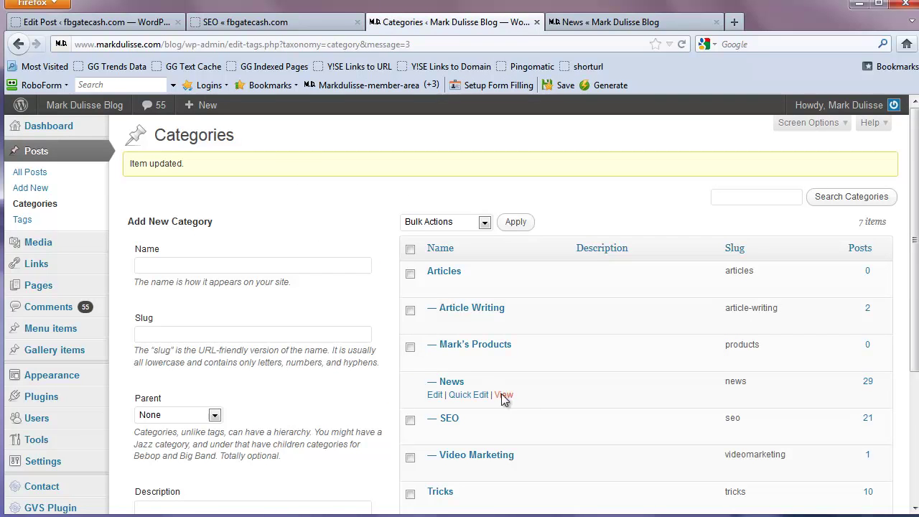
Set the parent of the Tricks category to Articles and update it.
scroll(523, 406, down, 2)
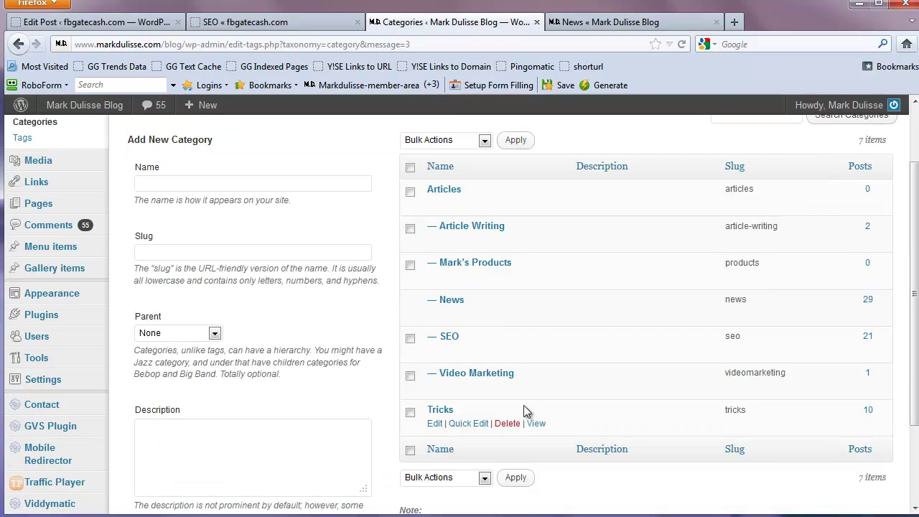
click(436, 425)
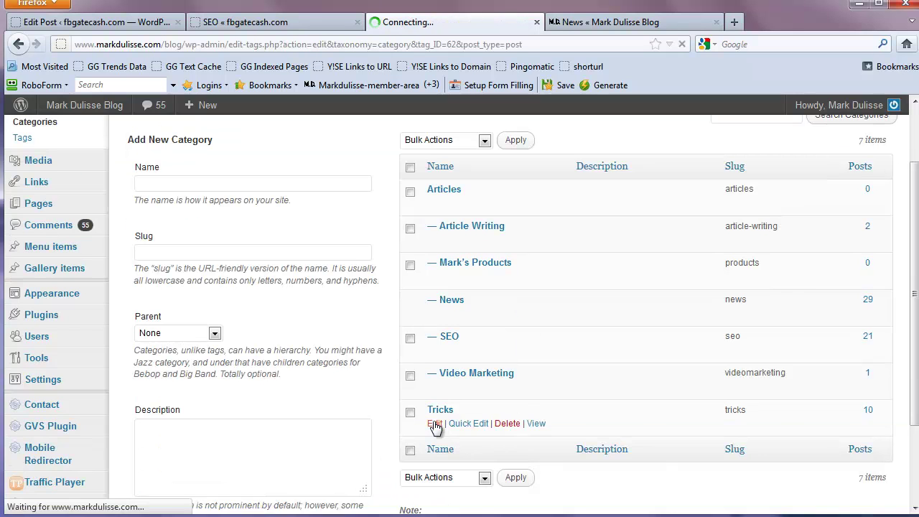
click(369, 268)
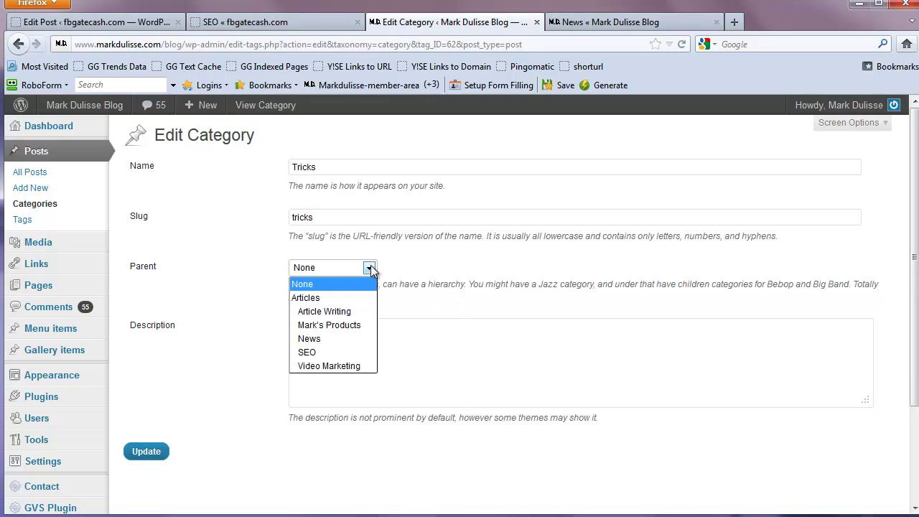
click(338, 296)
click(158, 451)
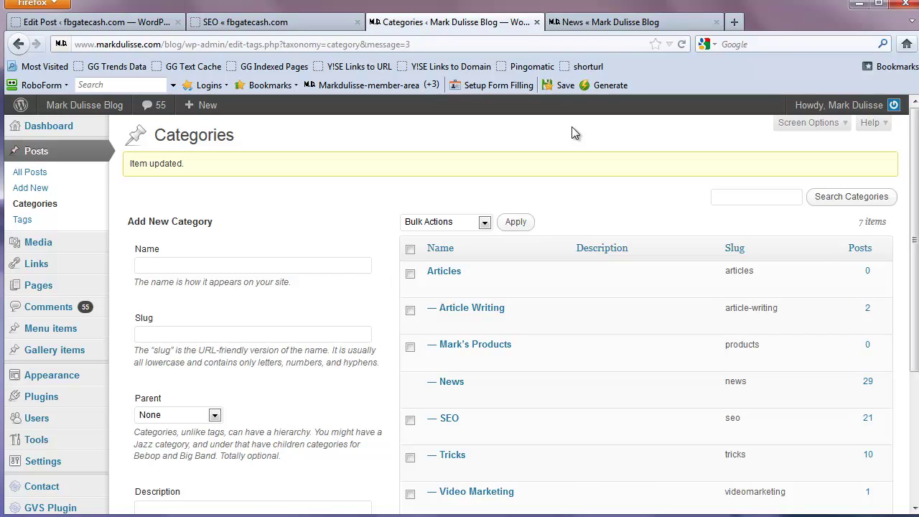
On the public mobile site, collapse the News page's category list, return to the home page and open Blog.
click(636, 22)
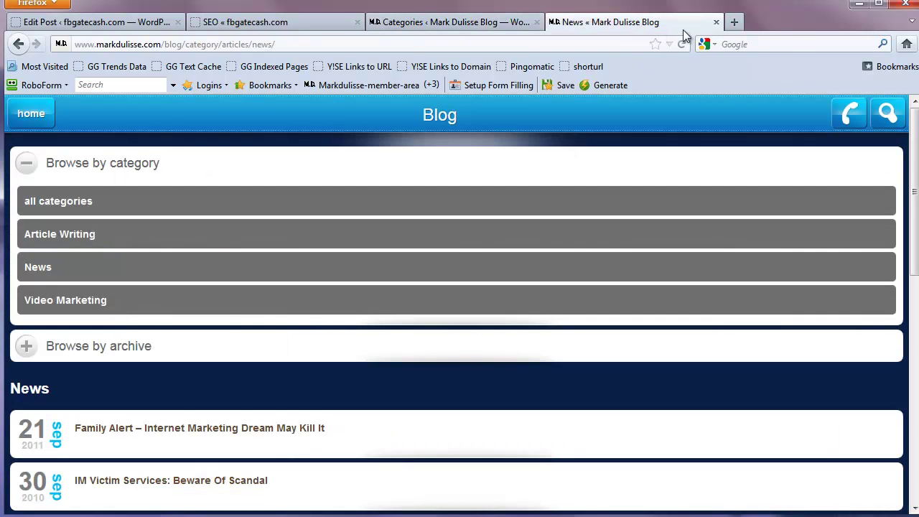
click(25, 161)
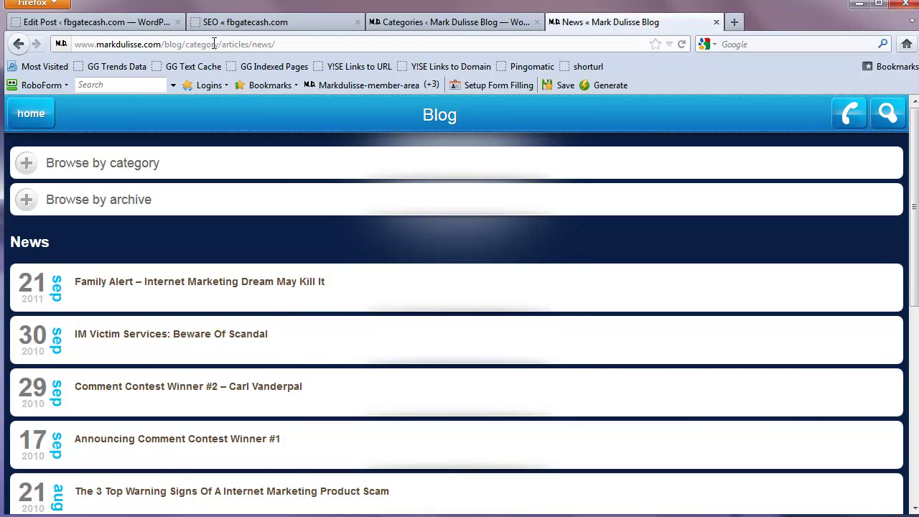
click(34, 115)
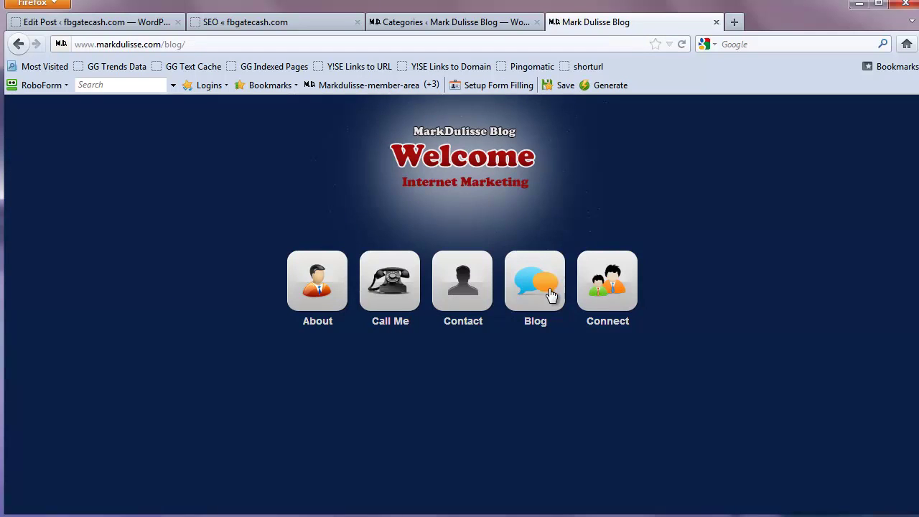
click(533, 294)
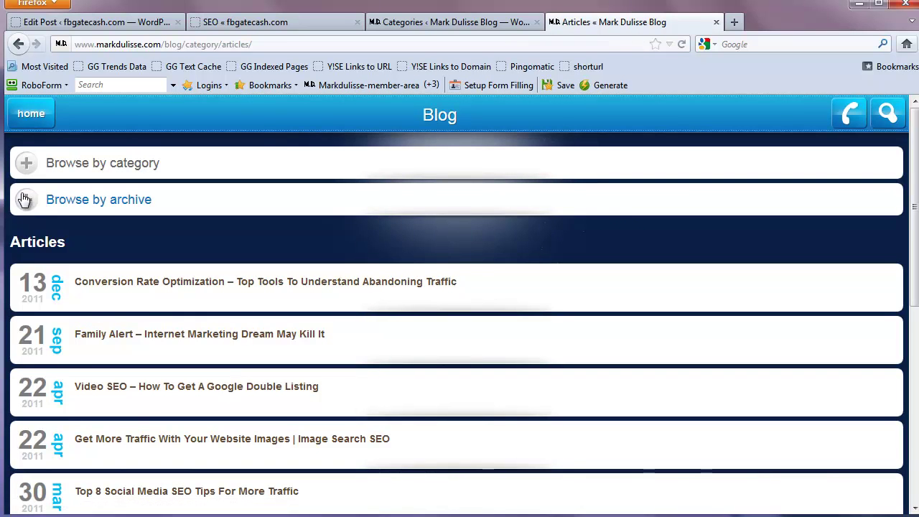
Expand the blog's category list for review, collapse it and highlight the Articles heading above the posts.
click(27, 165)
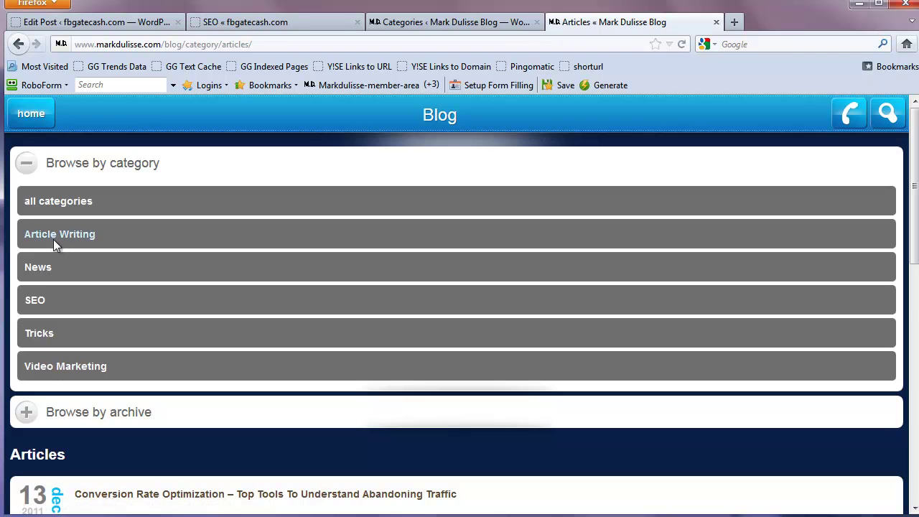
click(25, 165)
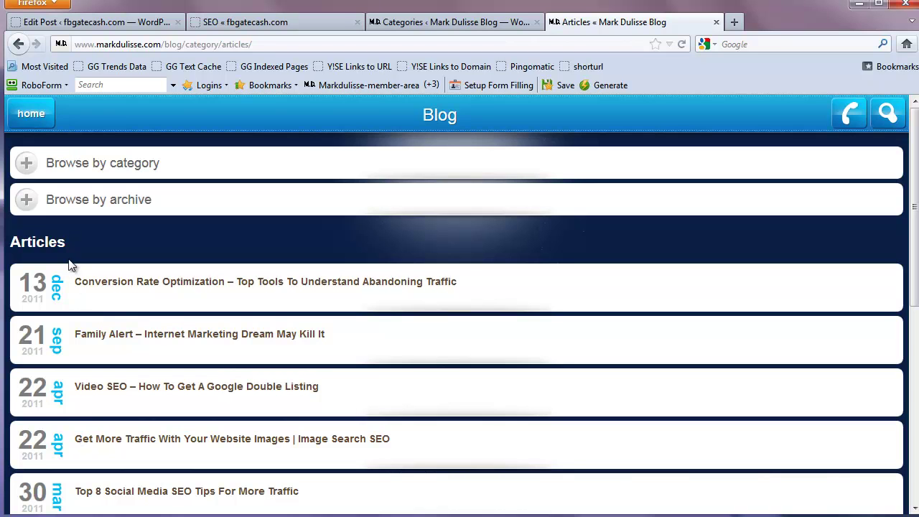
drag(67, 241, 13, 242)
click(54, 242)
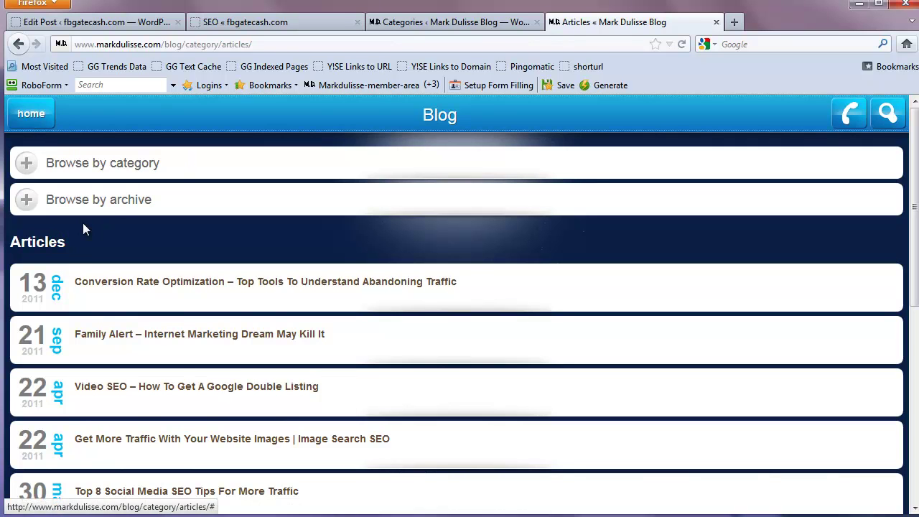
drag(69, 241, 11, 242)
In the blog site's admin, rename the Articles category as Recent Articles and update it.
click(431, 26)
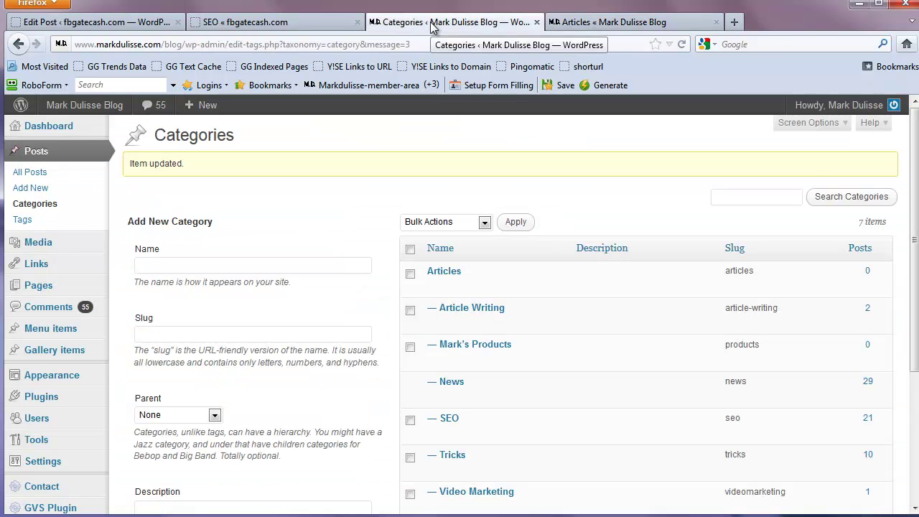
mouse_move(432, 288)
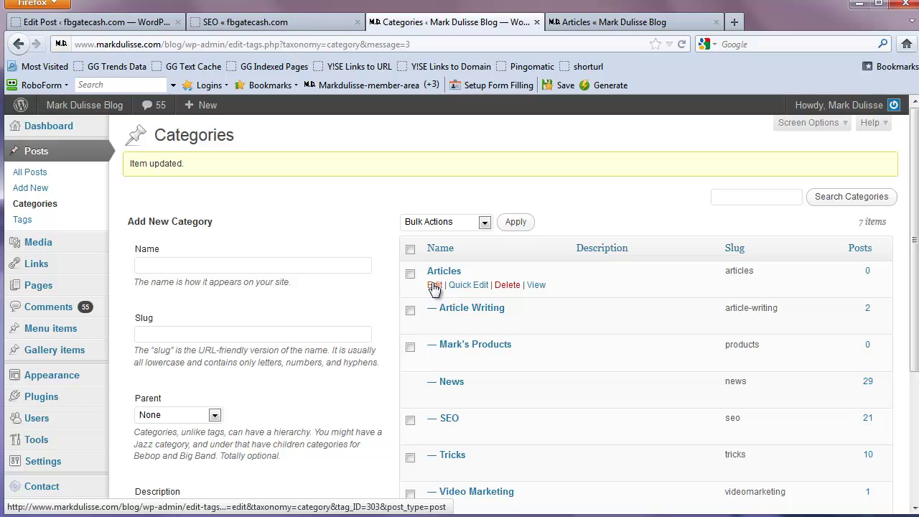
click(433, 285)
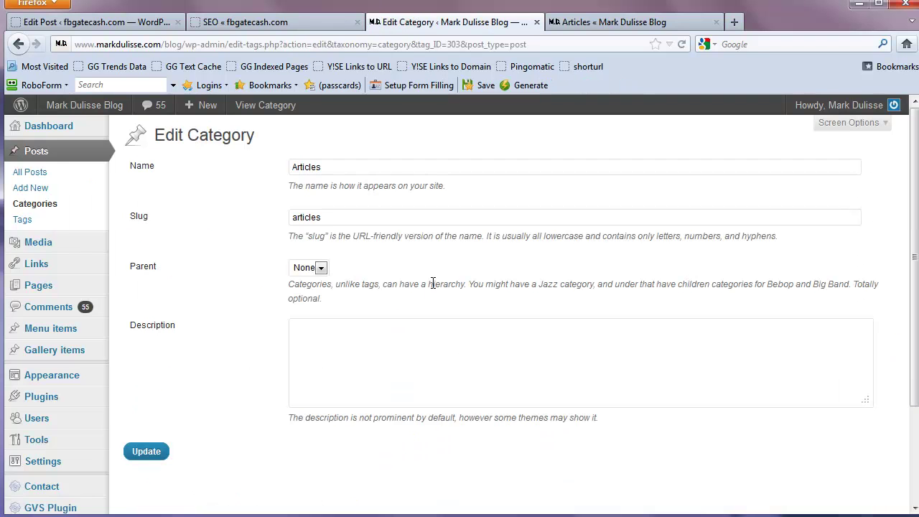
drag(326, 166, 226, 165)
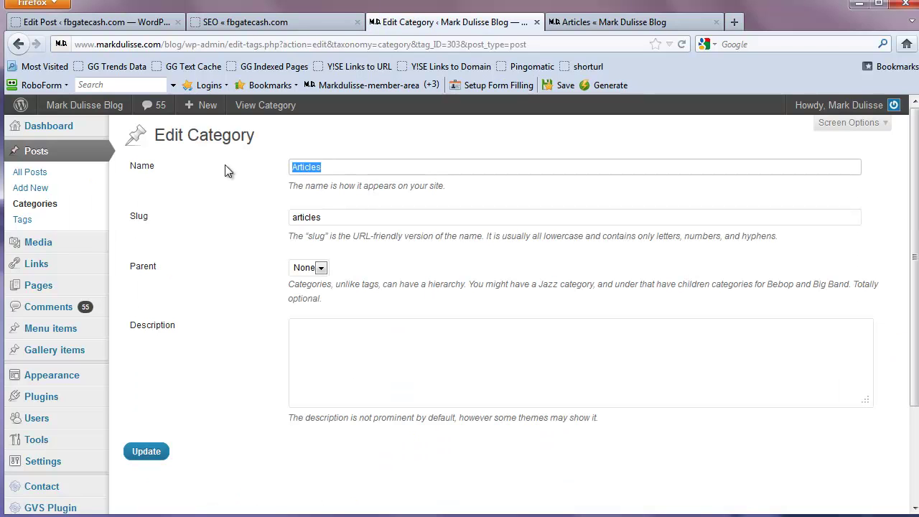
text(Res)
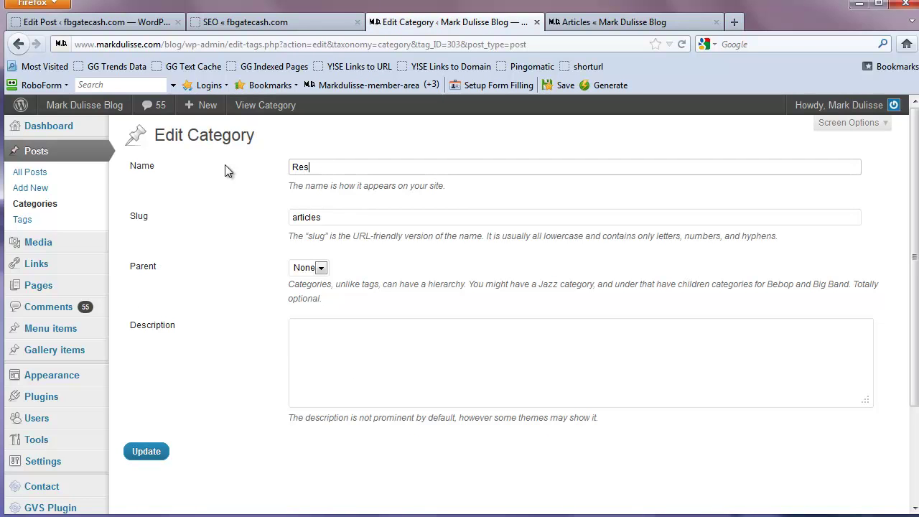
key(BackSpace)
text(cent Articles)
click(147, 452)
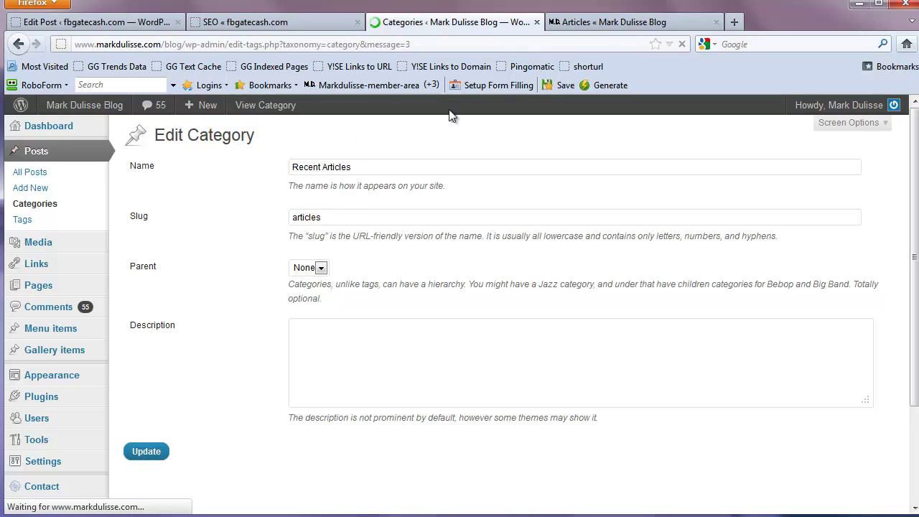
Reload the public blog page to check its posts heading, and review the category list in the admin.
click(604, 25)
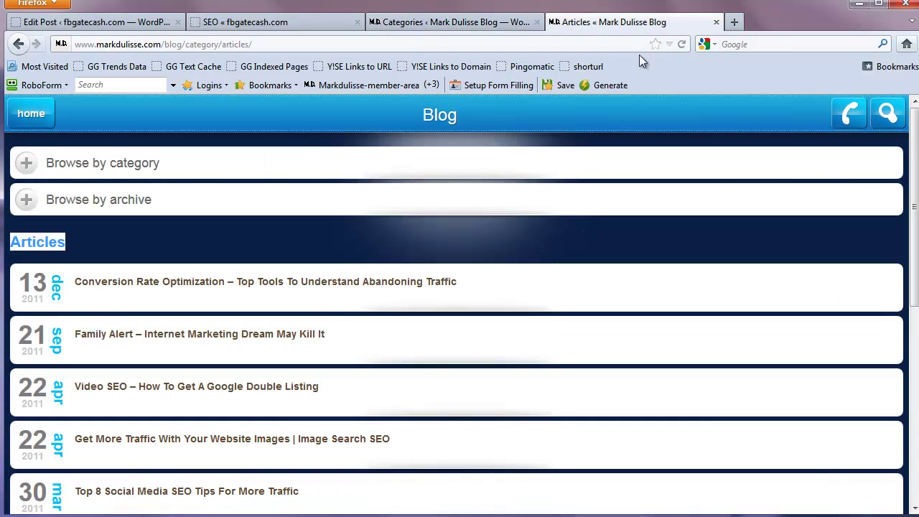
click(682, 44)
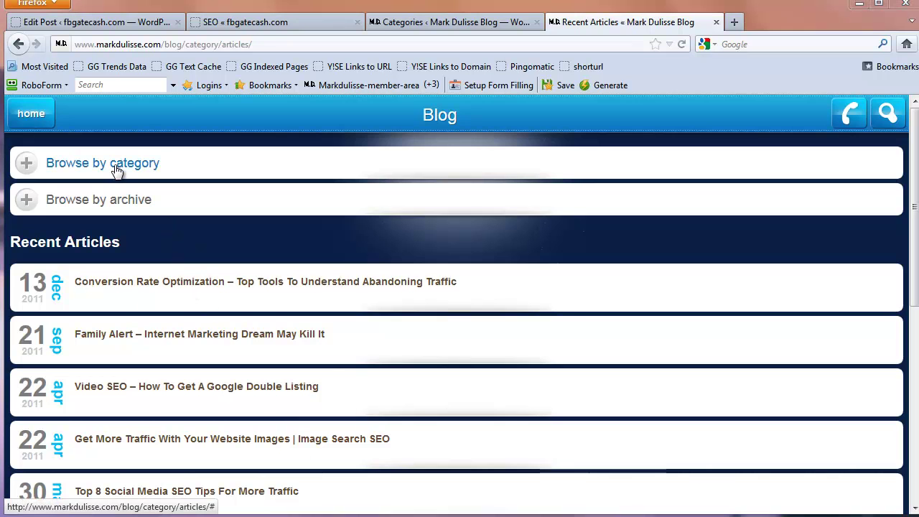
click(480, 21)
mouse_move(512, 329)
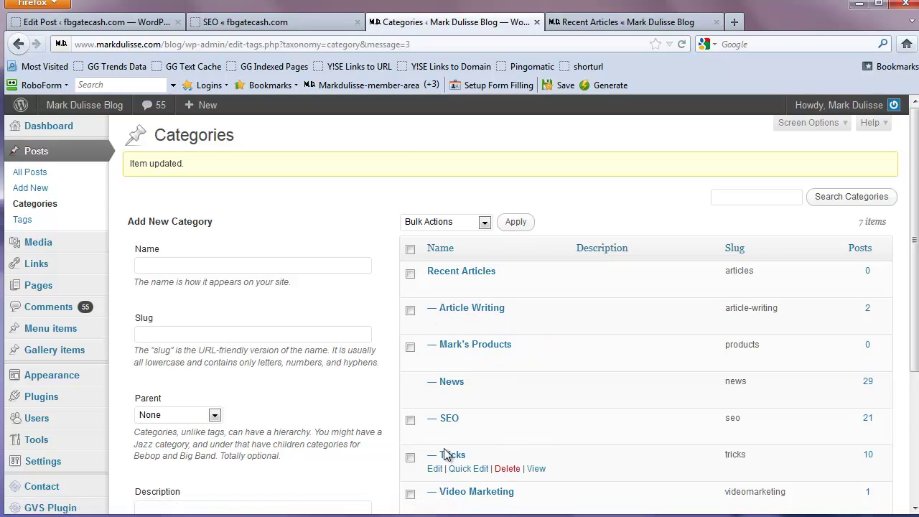
scroll(514, 422, down, 2)
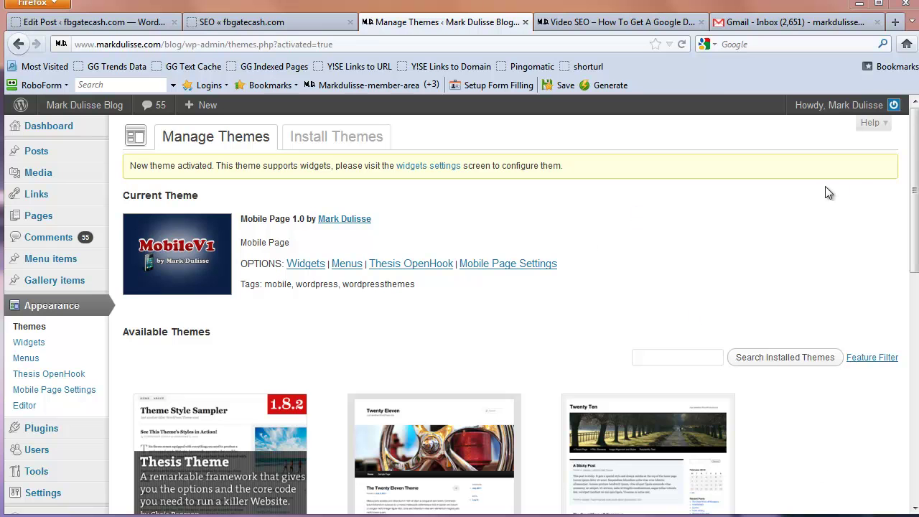
Look over the site's installed plugins and the search page for adding new ones, returning to the installed list.
drag(913, 181, 915, 247)
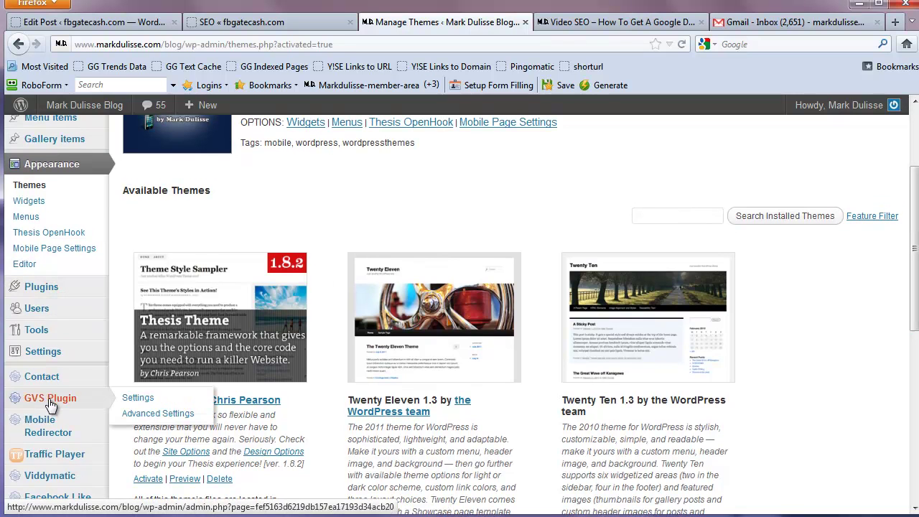
click(33, 289)
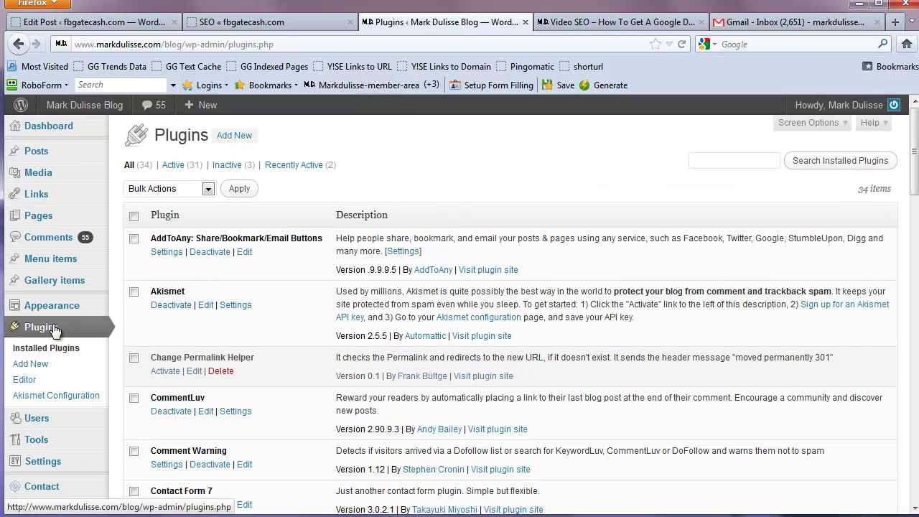
click(22, 365)
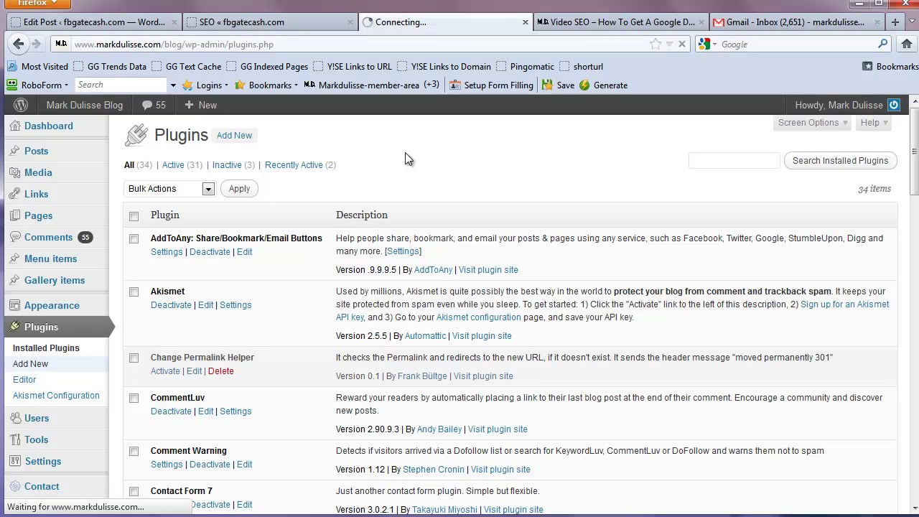
click(202, 260)
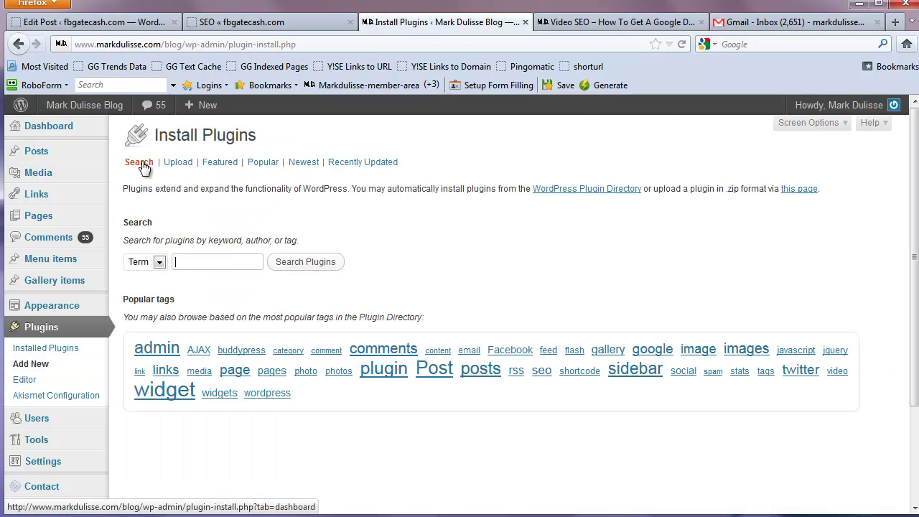
click(30, 341)
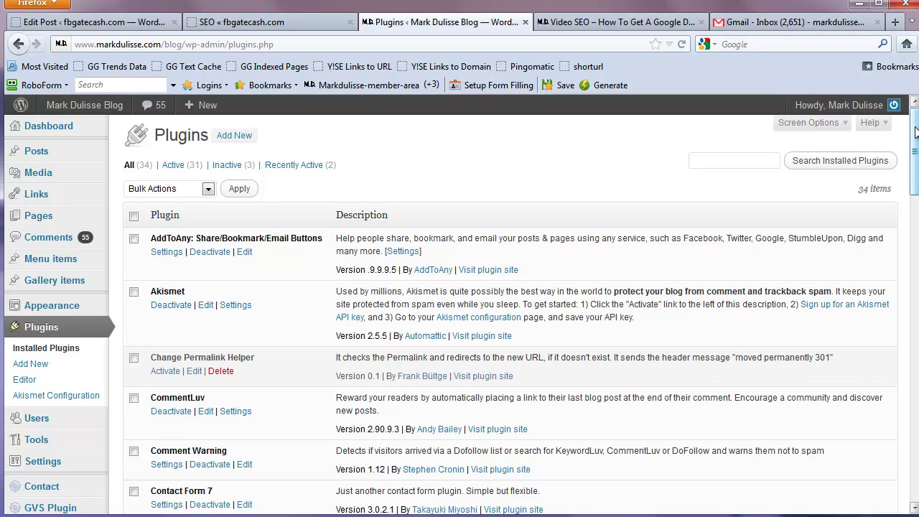
Highlight the Change Permalink Helper plugin's name and its "moved permanently 301" description, and activate the plugin.
drag(915, 131, 915, 149)
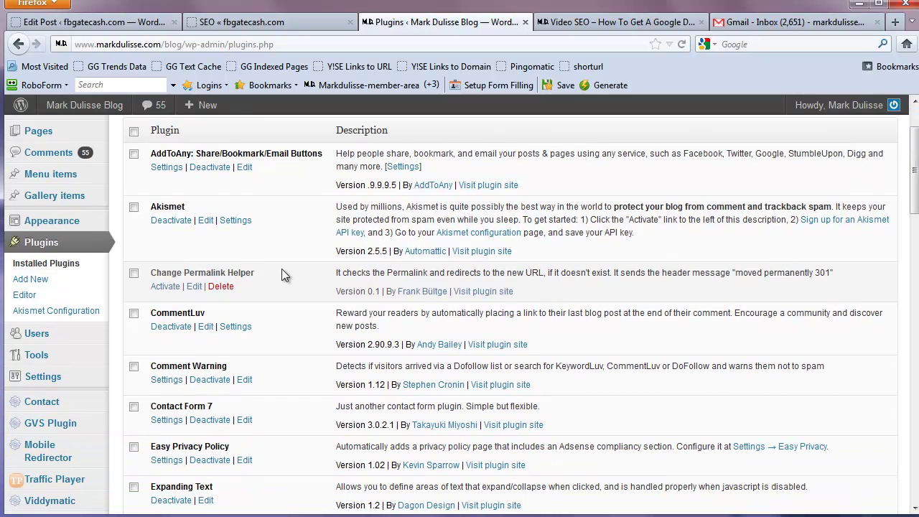
drag(264, 271, 156, 273)
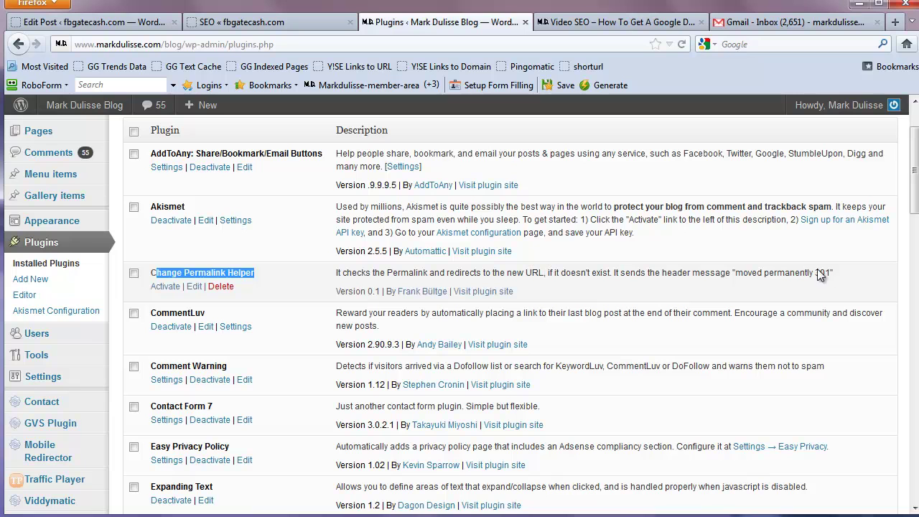
drag(830, 273, 739, 280)
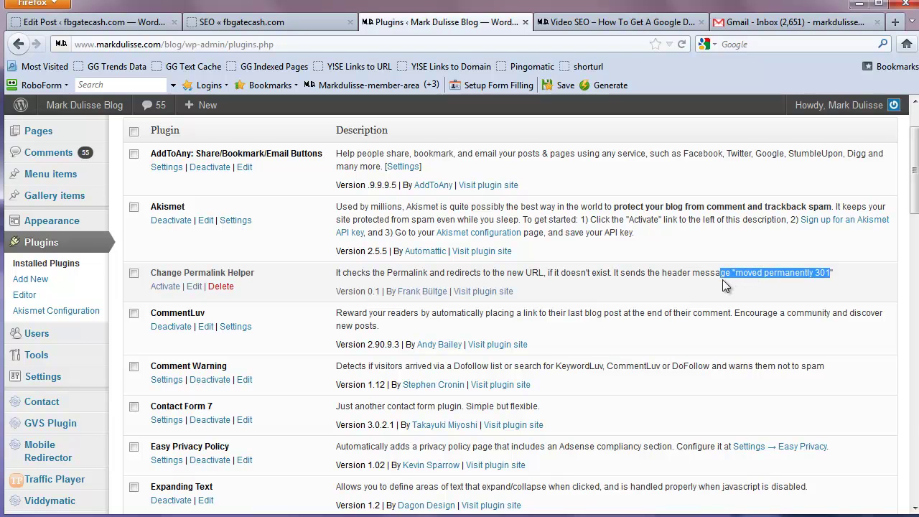
drag(271, 274, 150, 271)
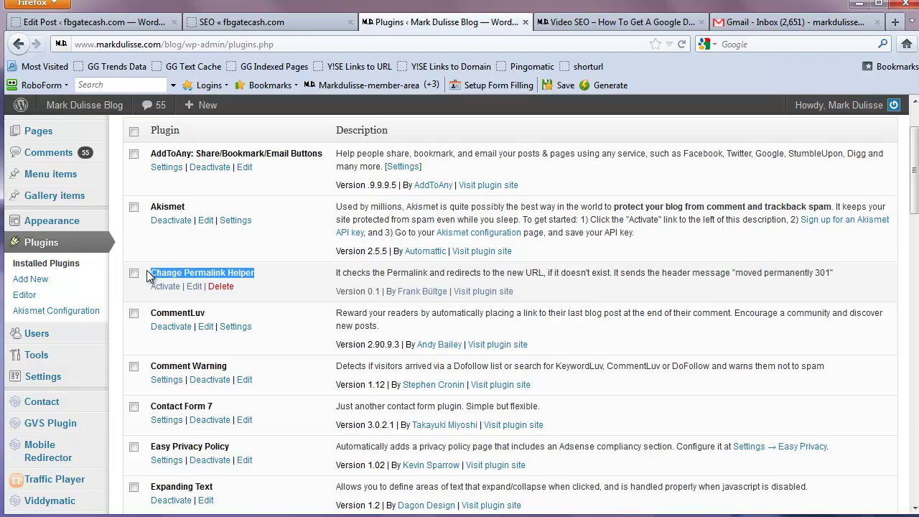
click(313, 262)
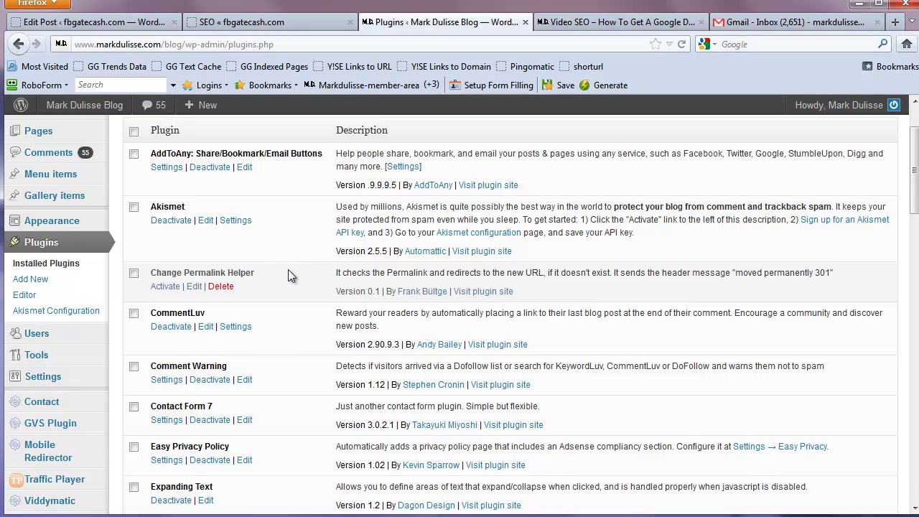
click(165, 286)
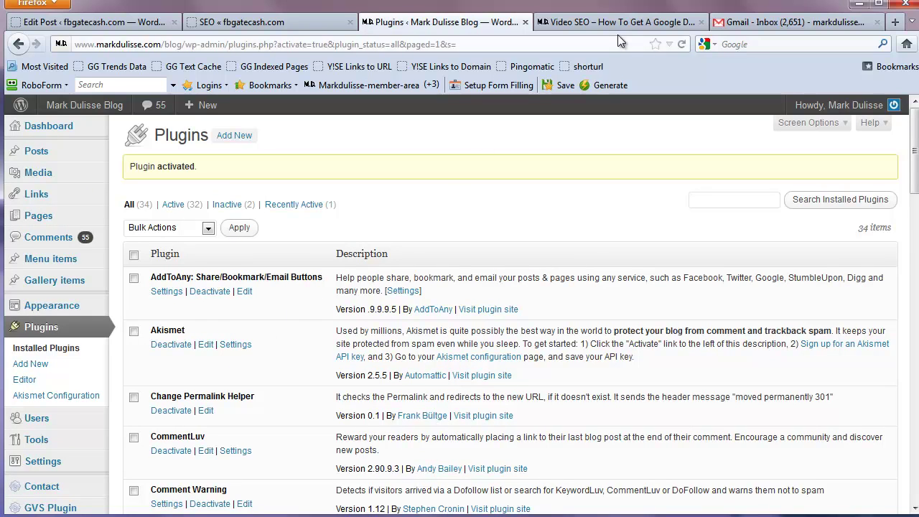
Examine the end of the installed plugins list and the public blog's Recent Articles page.
scroll(328, 326, down, 20)
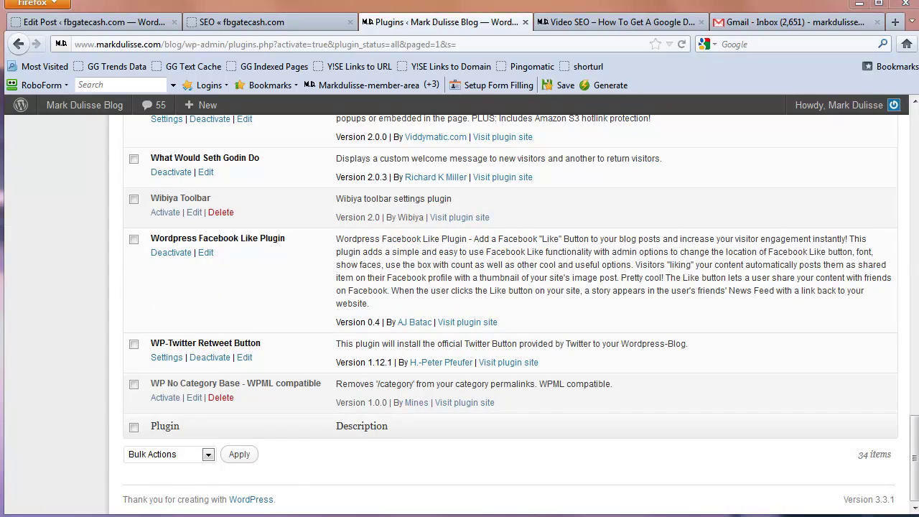
key(ctrl+Tab)
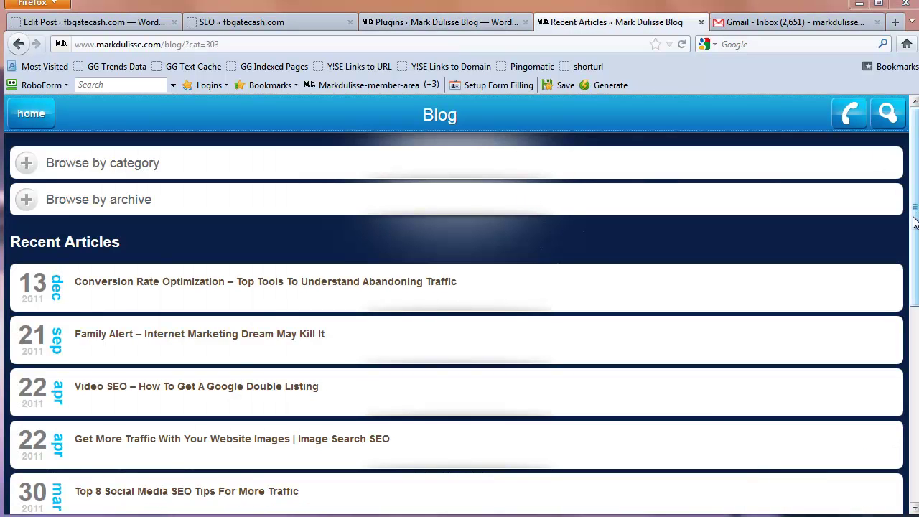
scroll(915, 220, down, 5)
scroll(916, 221, up, 5)
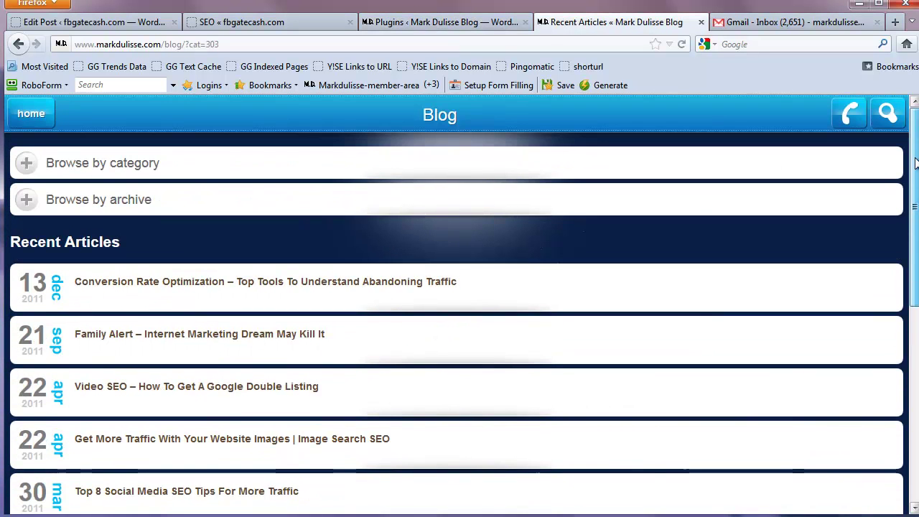
Expand and collapse the category browser on the public mobile blog page, and compare the page with the admin's installed plugins list.
click(28, 165)
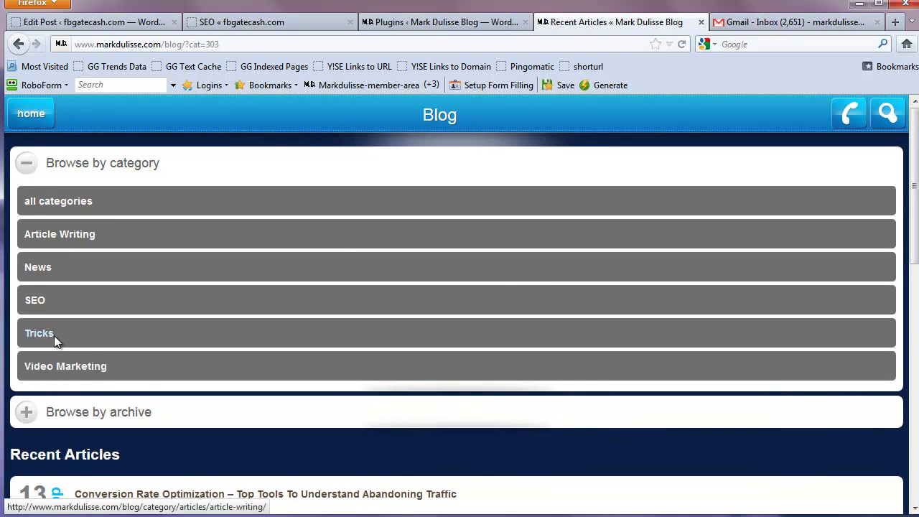
click(28, 167)
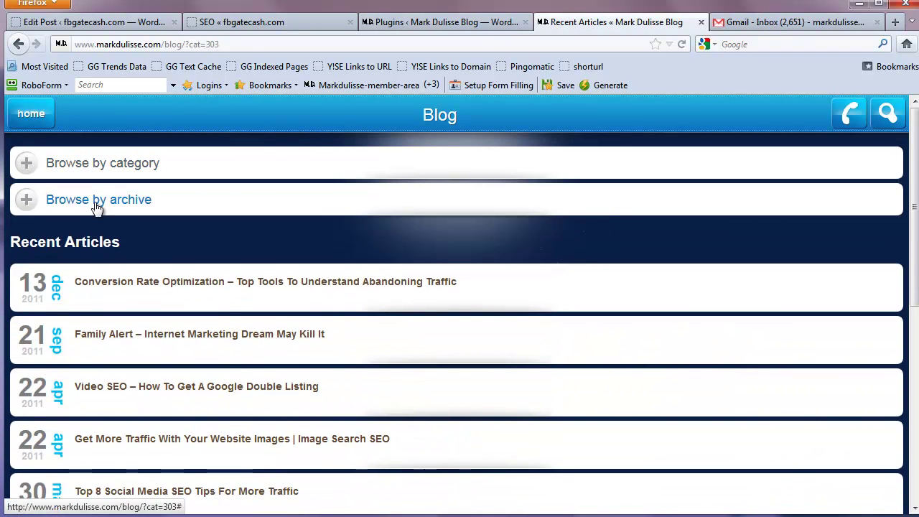
click(470, 24)
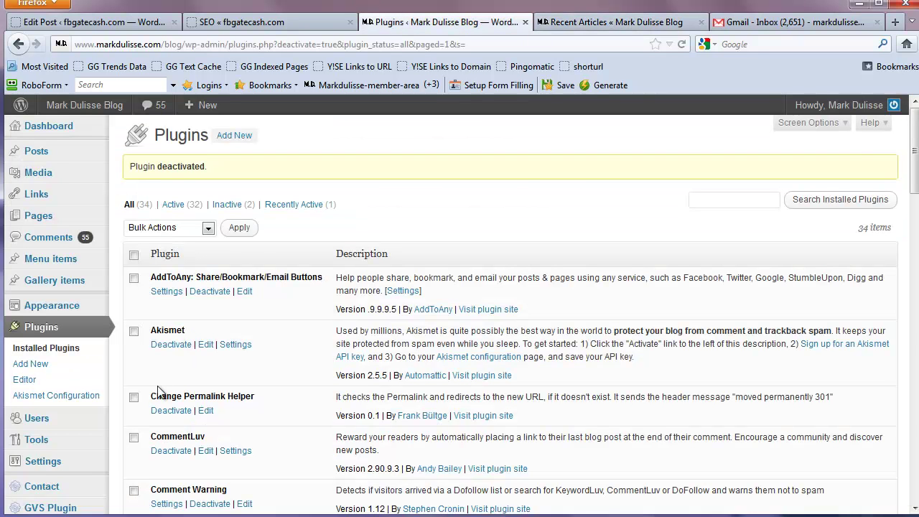
click(630, 21)
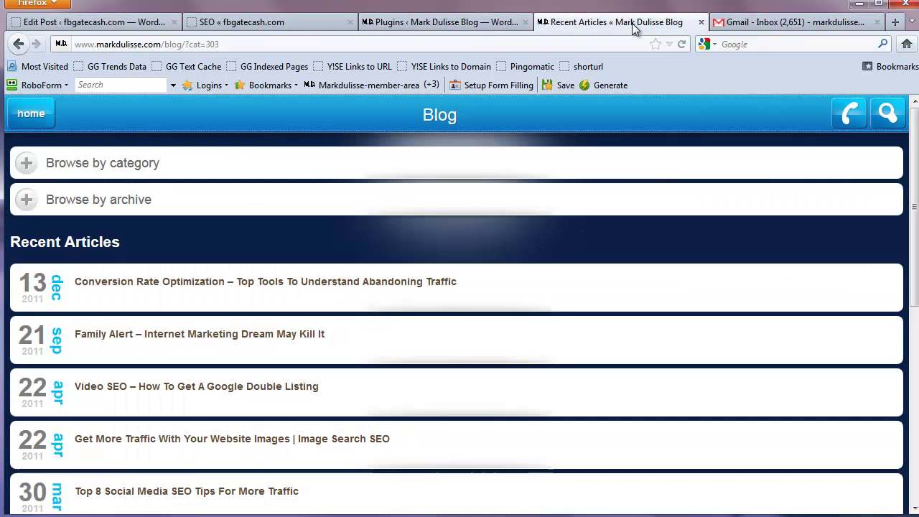
Open the Mobile Redirector settings in the blog's admin and highlight the theme part of the Redirection URL.
click(474, 23)
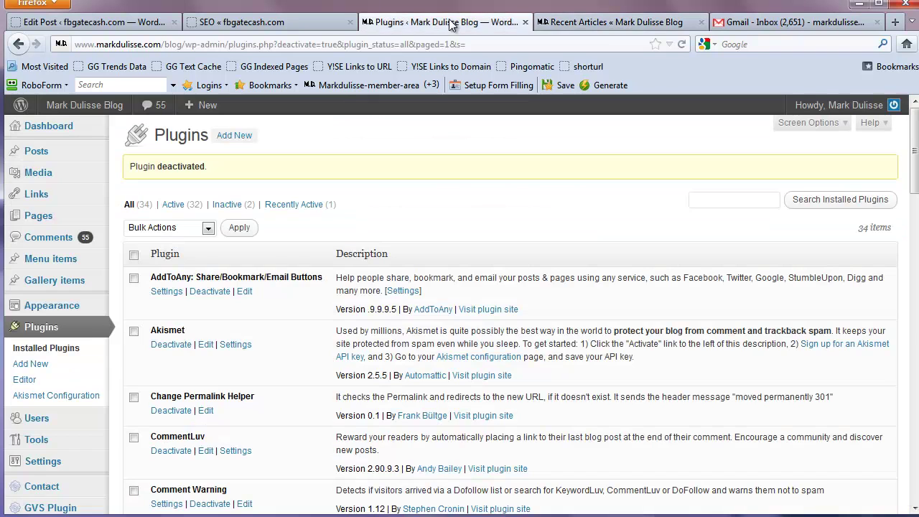
mouse_move(47, 287)
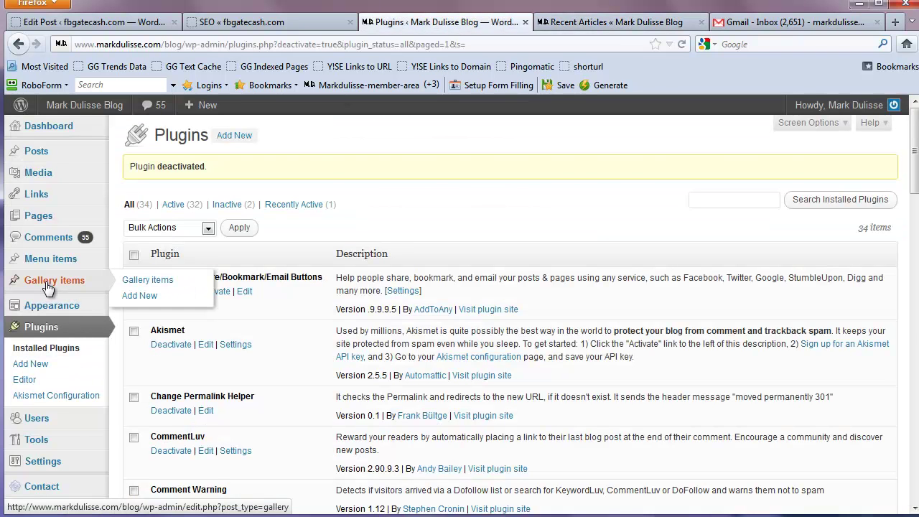
scroll(47, 287, down, 4)
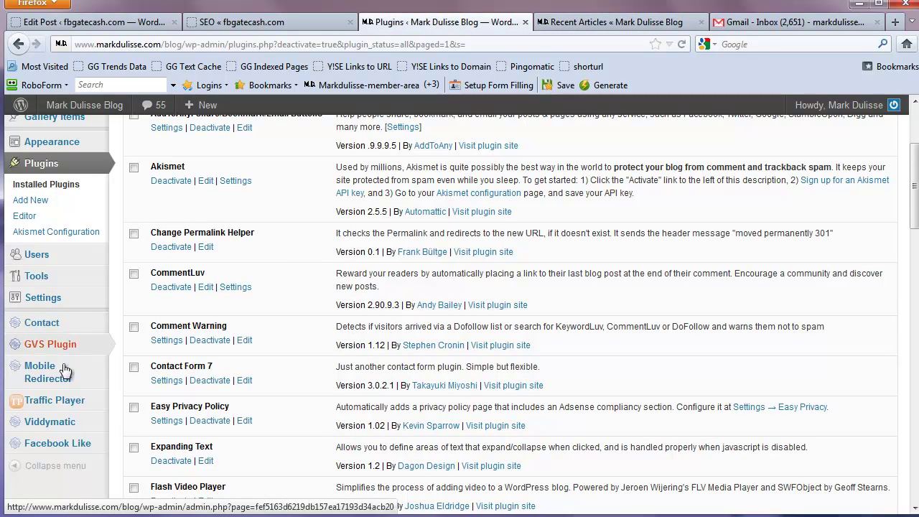
click(43, 374)
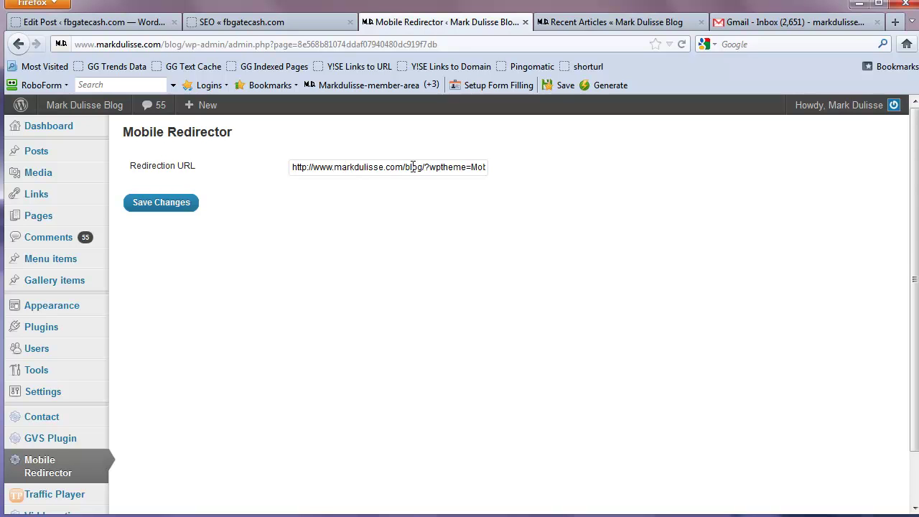
drag(408, 167, 467, 167)
click(546, 172)
scroll(309, 296, down, 2)
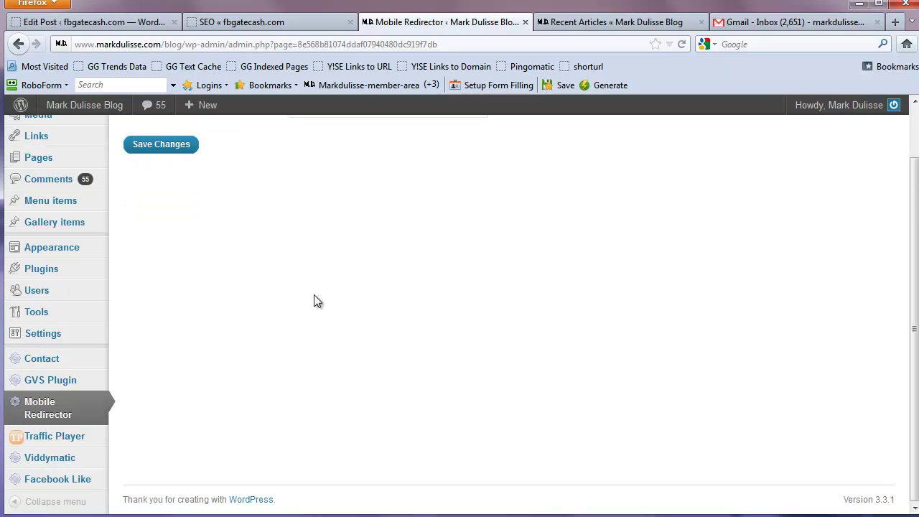
scroll(173, 362, up, 2)
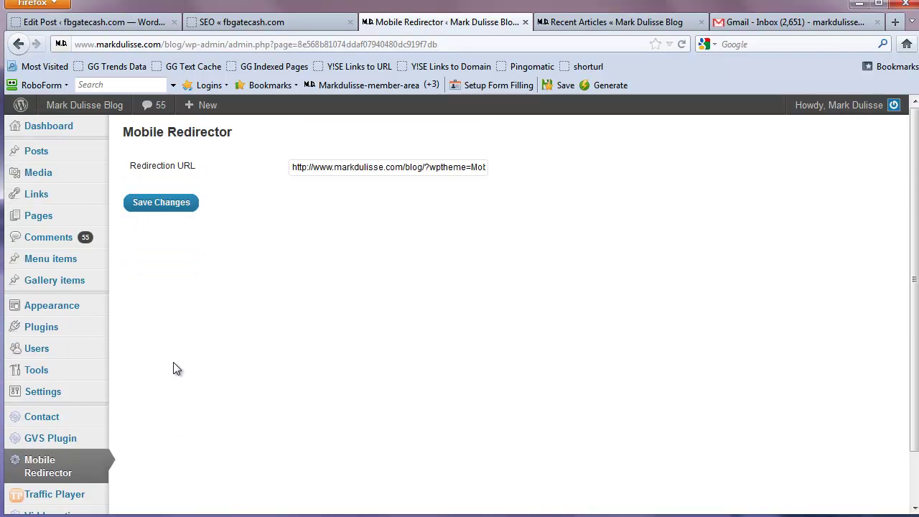
Activate the Thesis 1.8.2 theme from the blog's available themes.
mouse_move(61, 308)
click(136, 361)
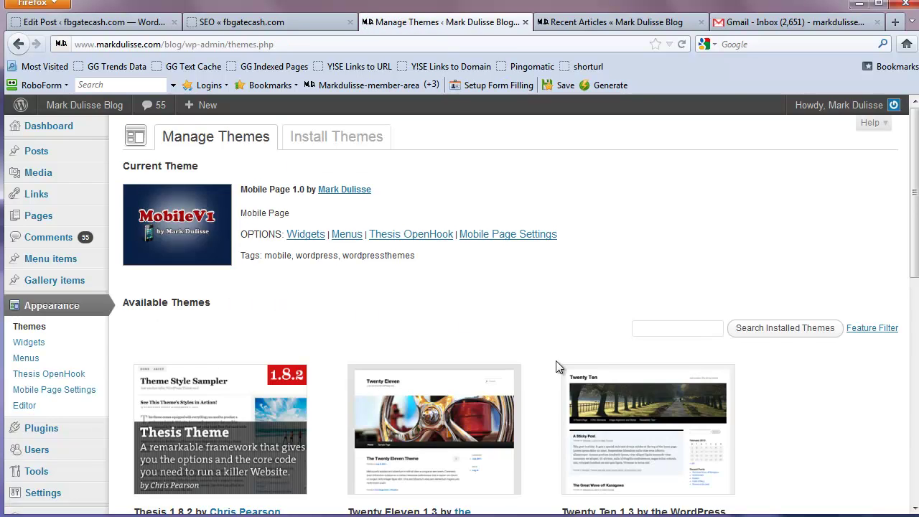
scroll(556, 362, down, 3)
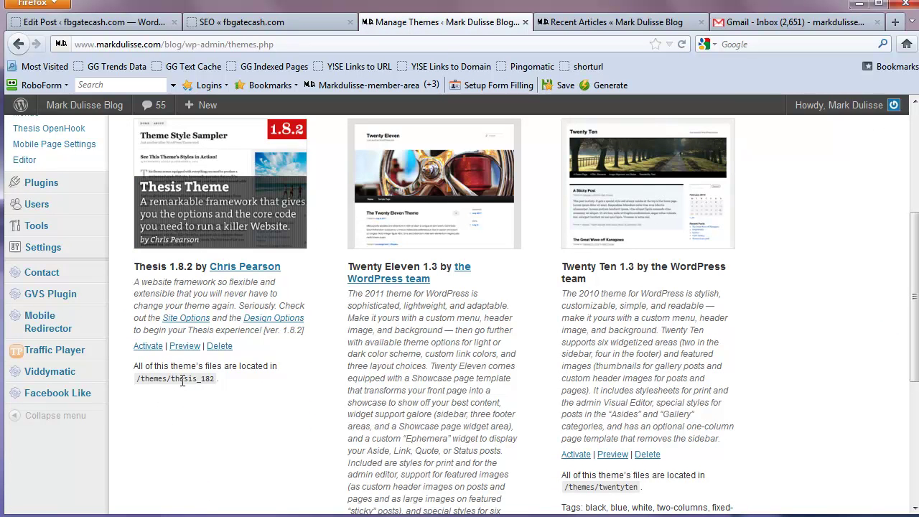
click(148, 347)
scroll(165, 359, up, 2)
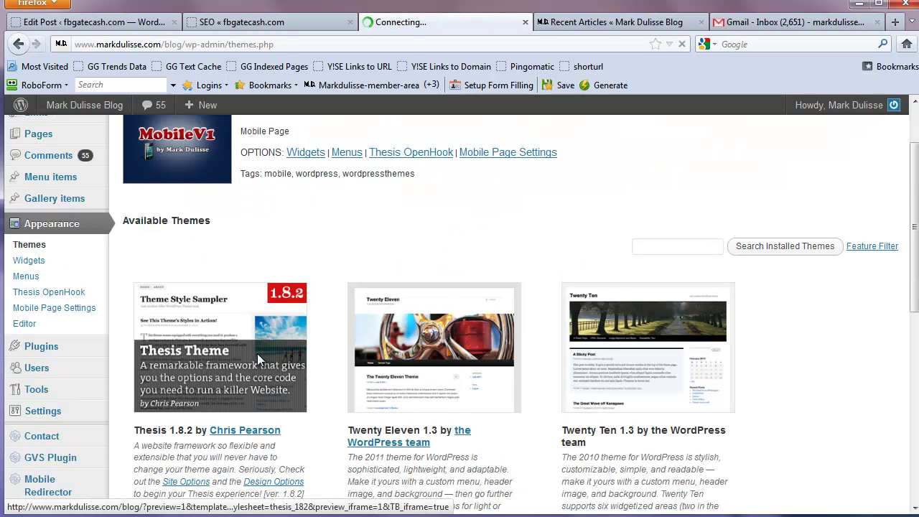
Reload the public Recent Articles page to check the activated theme, and go to the blog's home page.
click(593, 28)
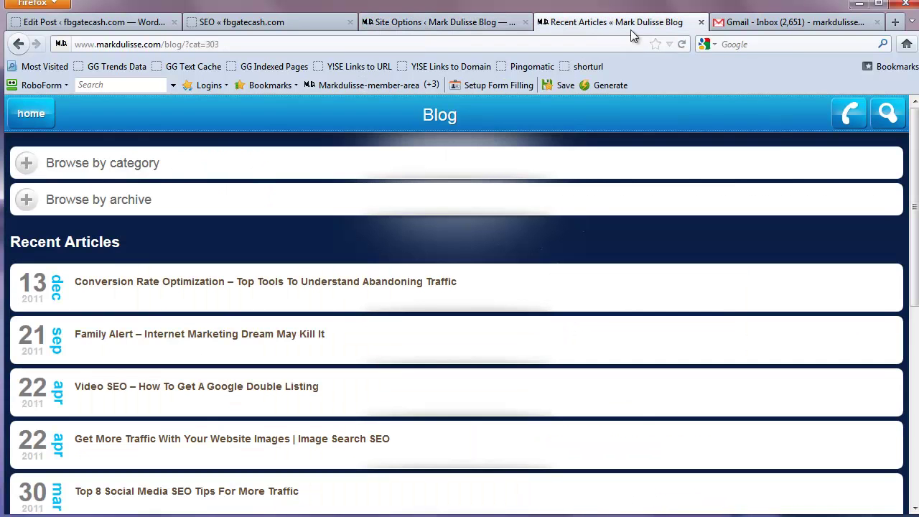
click(683, 45)
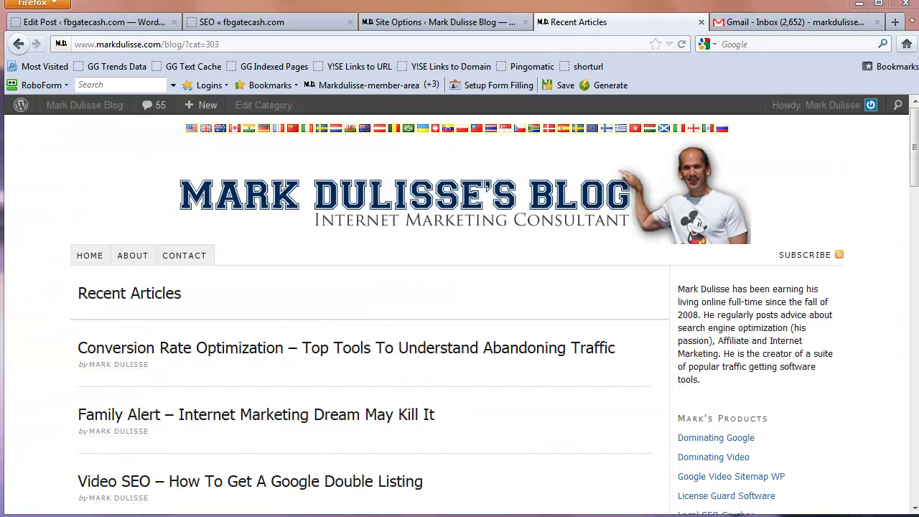
click(90, 257)
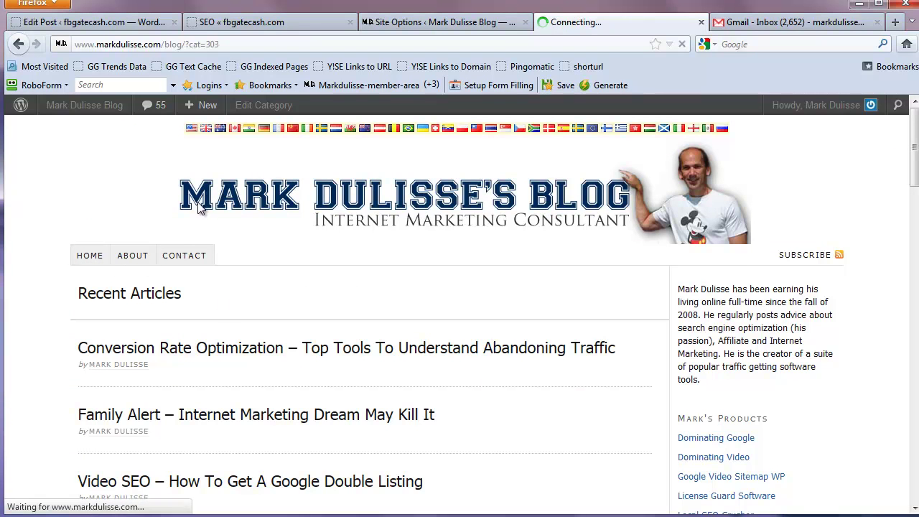